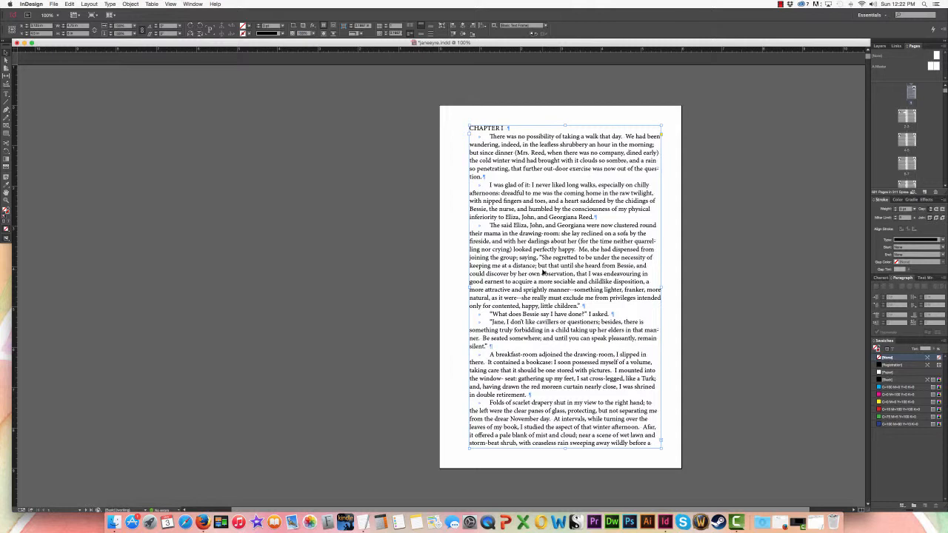
Place the text cursor in the first page's text frame and select the entire story
double_click(543, 271)
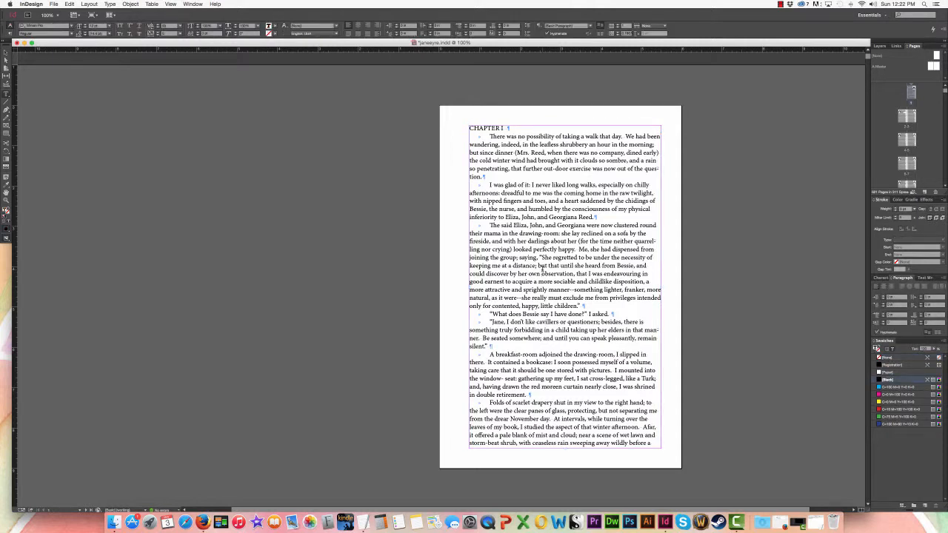
key("super+a")
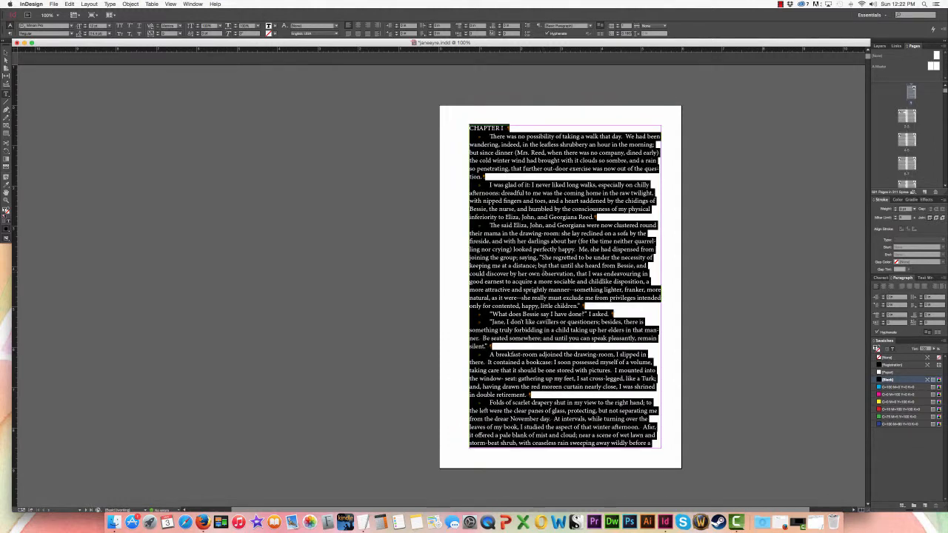
scroll(544, 272, "down", 5)
scroll(544, 272, "up", 5)
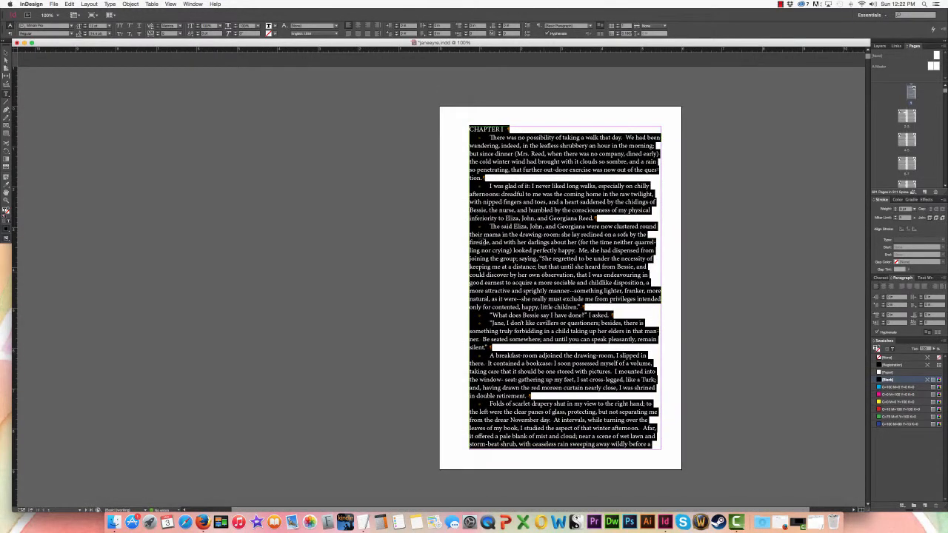
left_click(65, 26)
type("per")
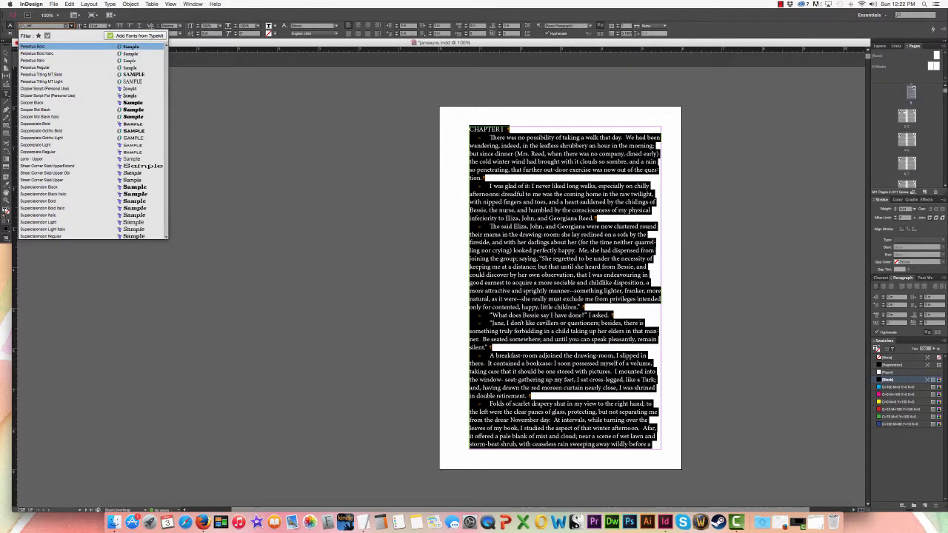
left_click(186, 144)
scroll(186, 143, "left", 1)
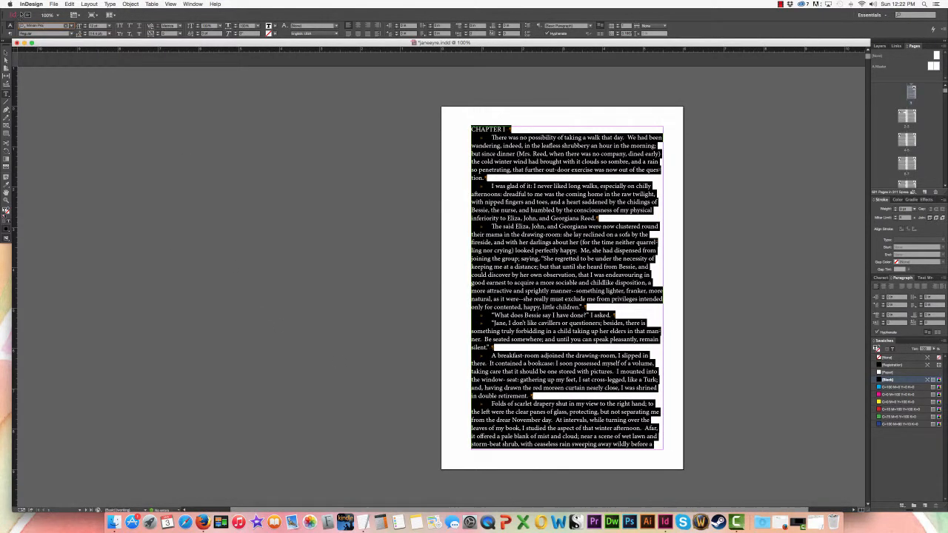
Set the selected story text to Perpetua Regular at a size of 10 pt
left_click(72, 26)
type("per")
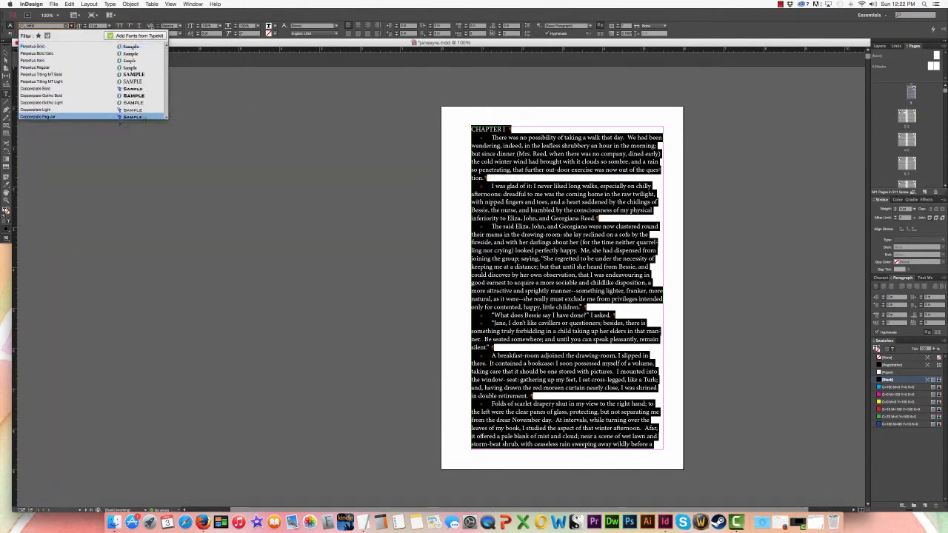
left_click(130, 68)
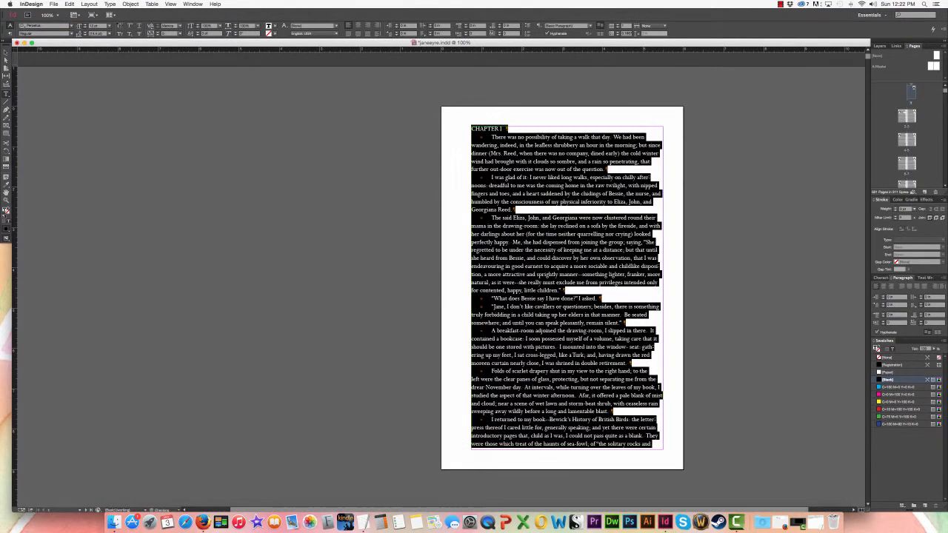
left_click(109, 26)
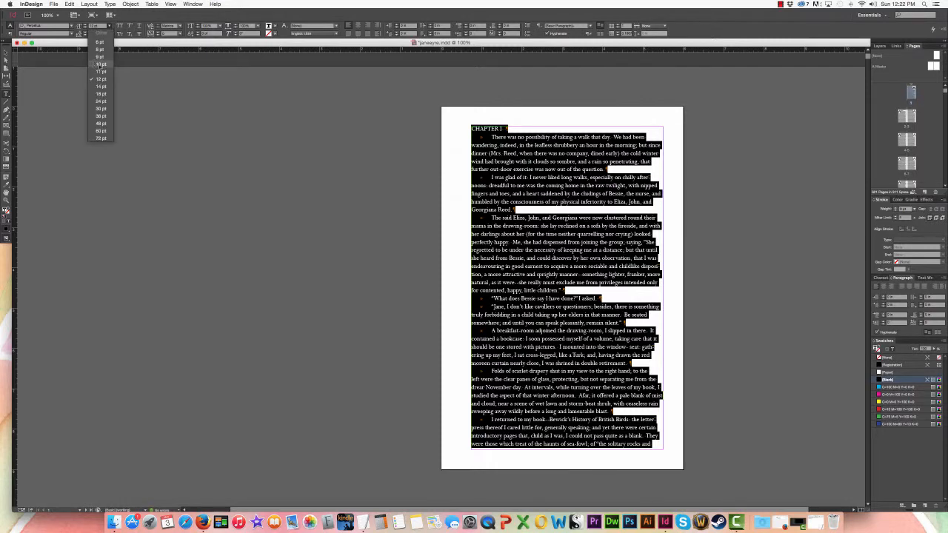
left_click(100, 65)
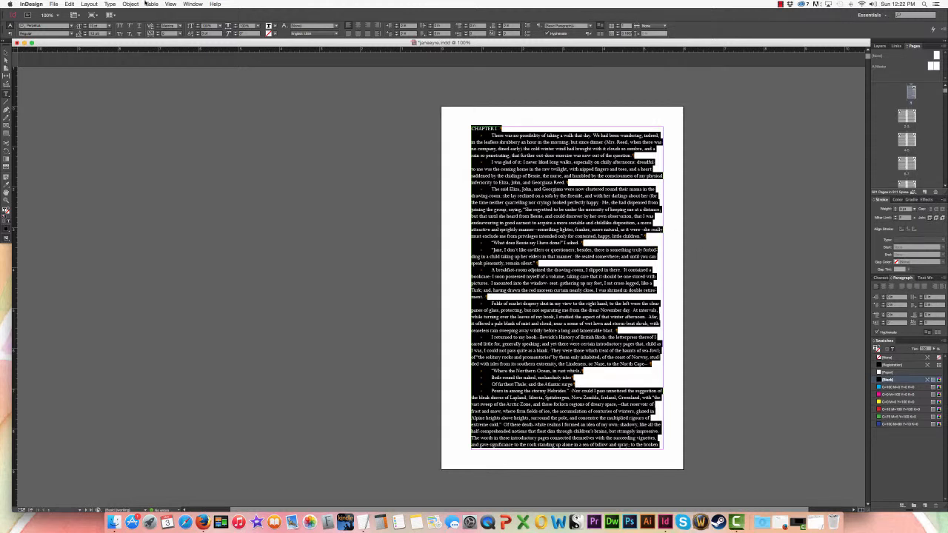
Show the Tabs ruler, place it above the Chapter I text and widen it to span the text column
left_click(110, 4)
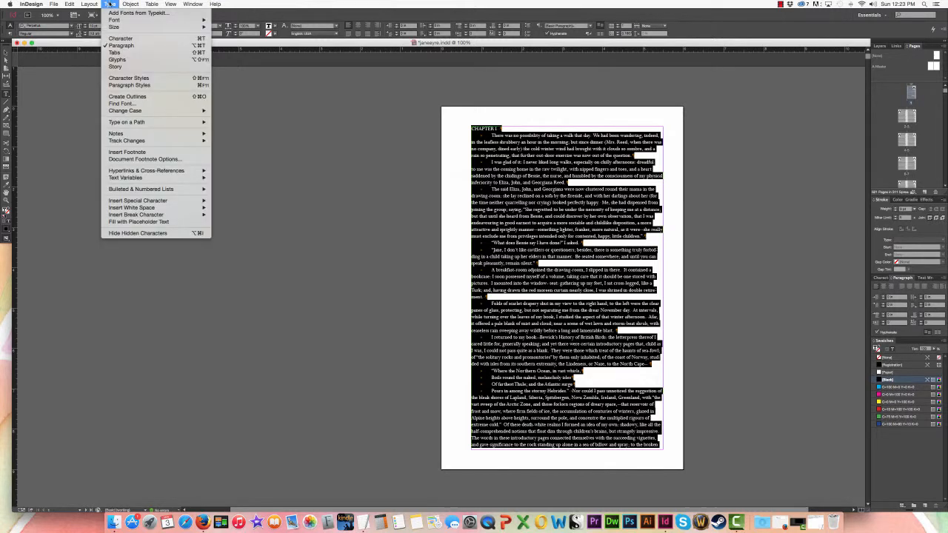
left_click(117, 52)
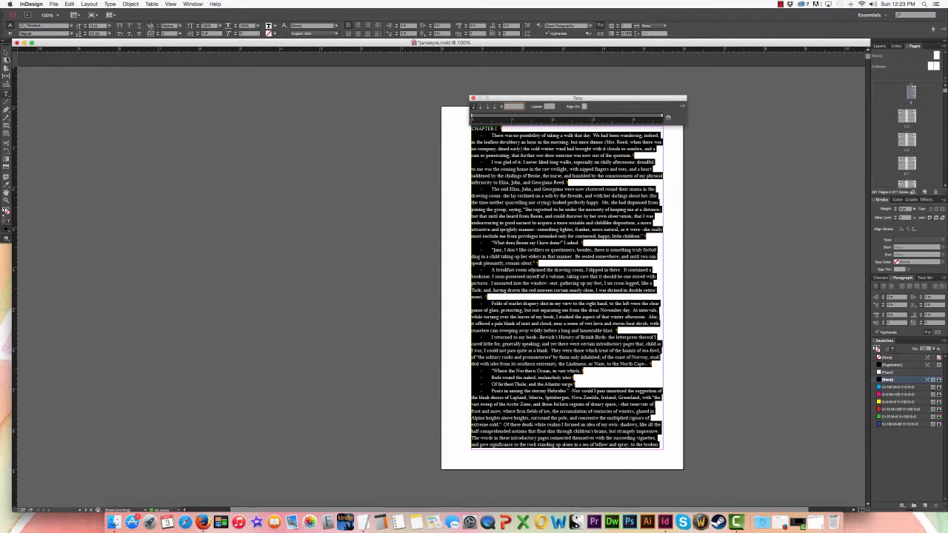
left_click(497, 140)
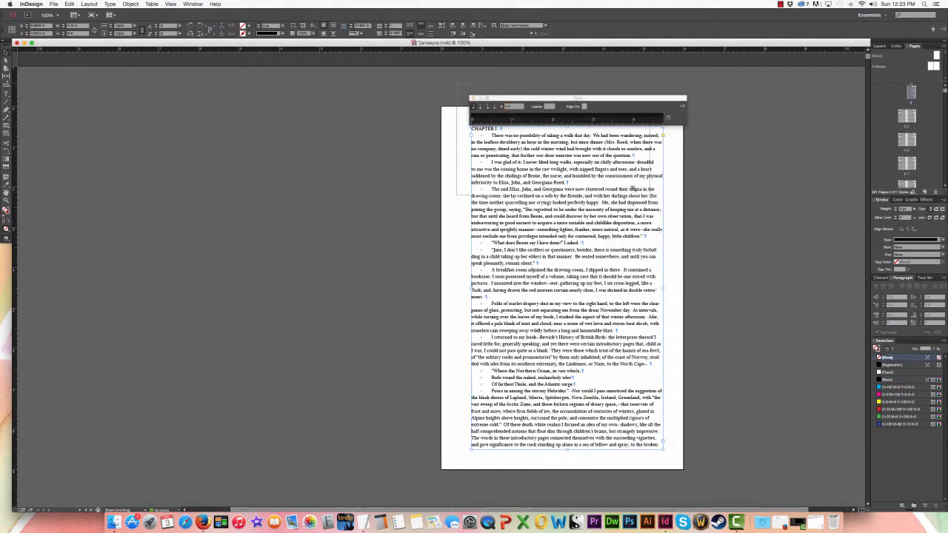
left_click_drag(632, 188, 737, 227)
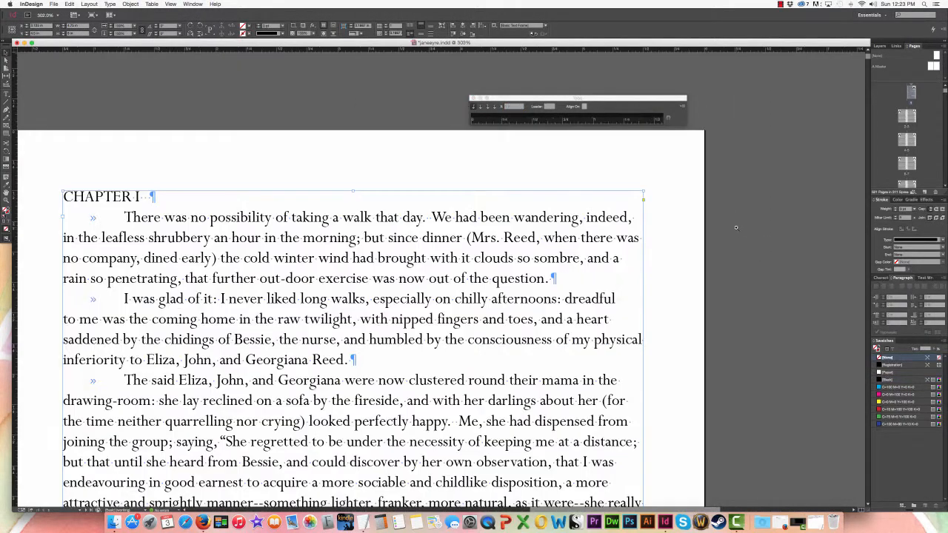
left_click_drag(534, 99, 130, 134)
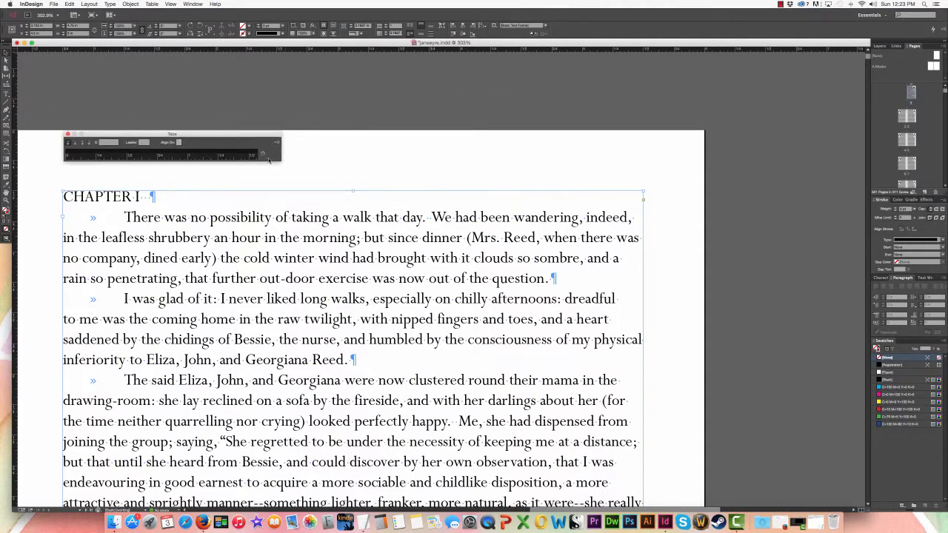
left_click_drag(284, 159, 652, 158)
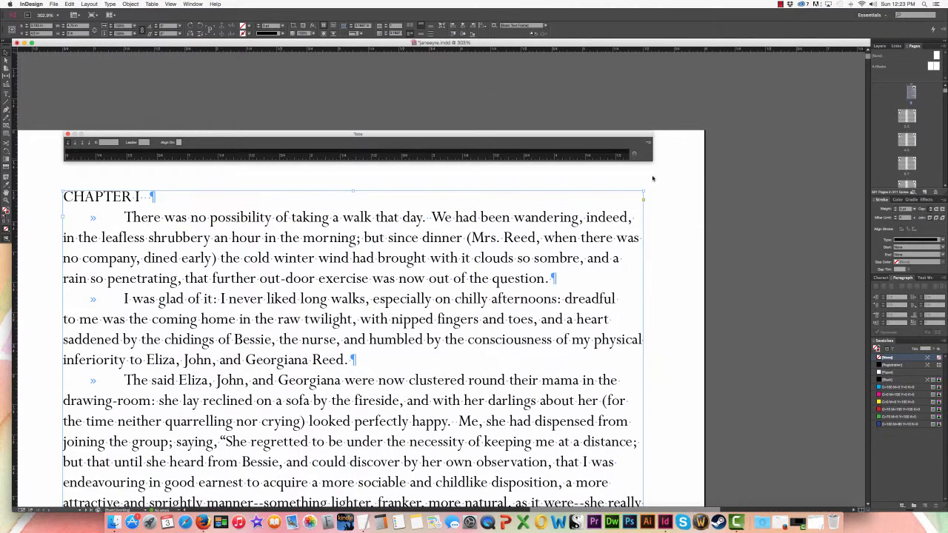
mouse_move(285, 235)
left_mouse_down()
mouse_move(308, 239)
mouse_move(307, 221)
mouse_move(285, 218)
left_mouse_up()
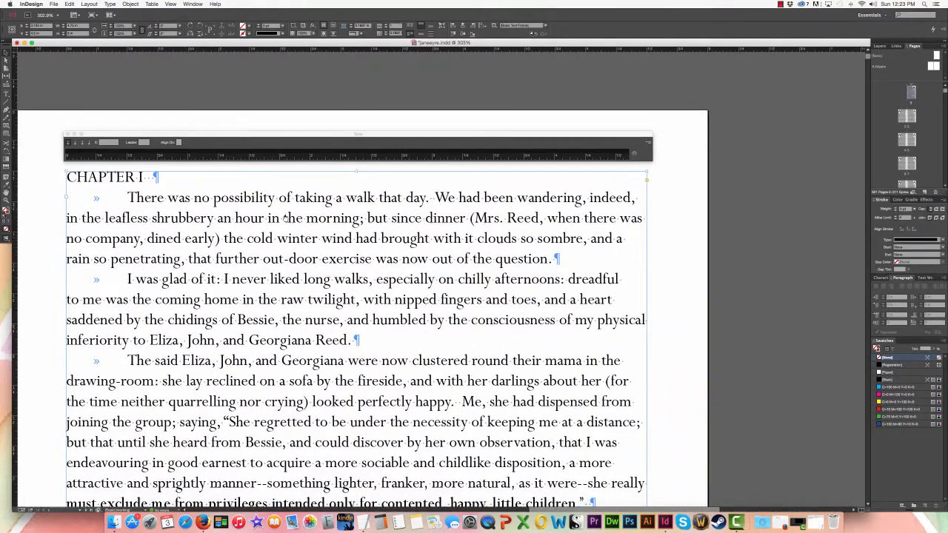
Select the entire story again and give its paragraphs a left-aligned tab stop at 0.25 in
left_click(202, 214)
key("super+a")
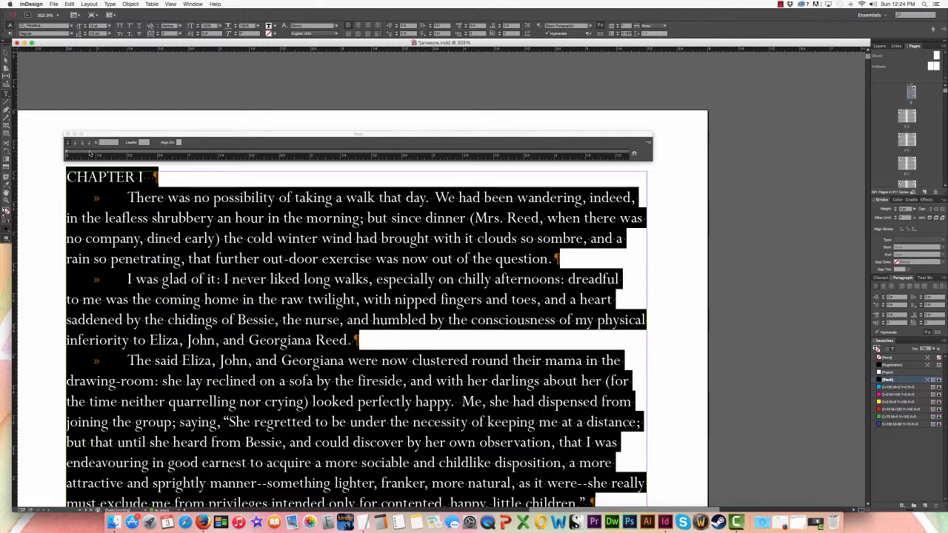
left_click(90, 153)
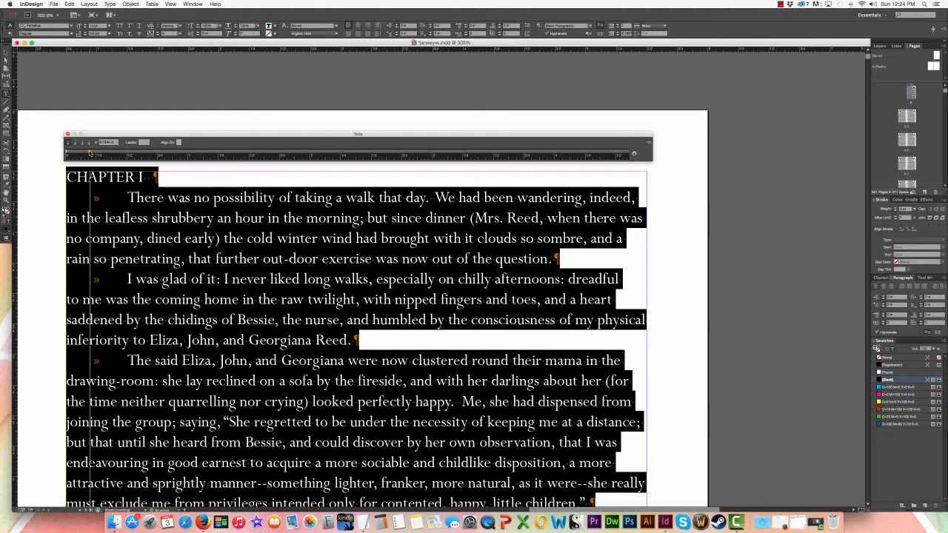
left_click_drag(90, 153, 220, 154)
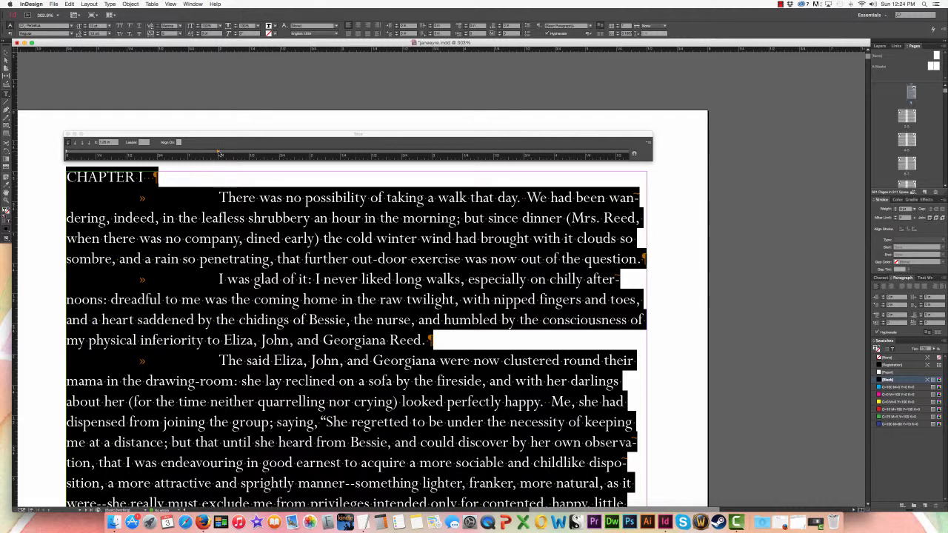
key("BackSpace")
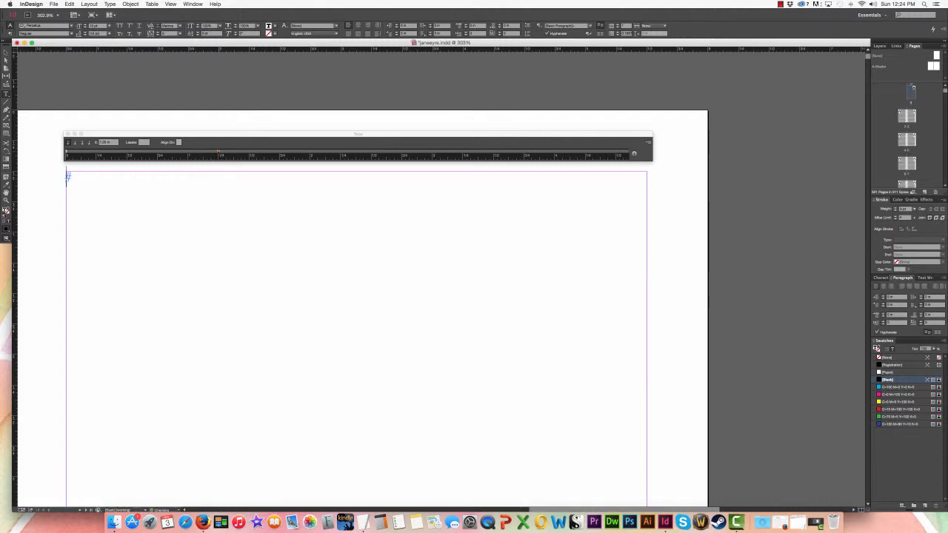
key("super+z")
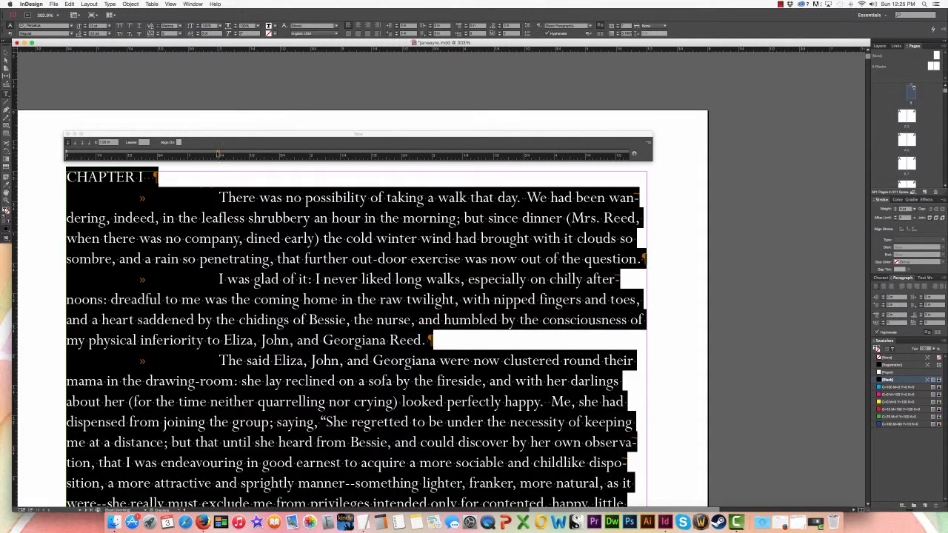
left_click_drag(220, 153, 97, 152)
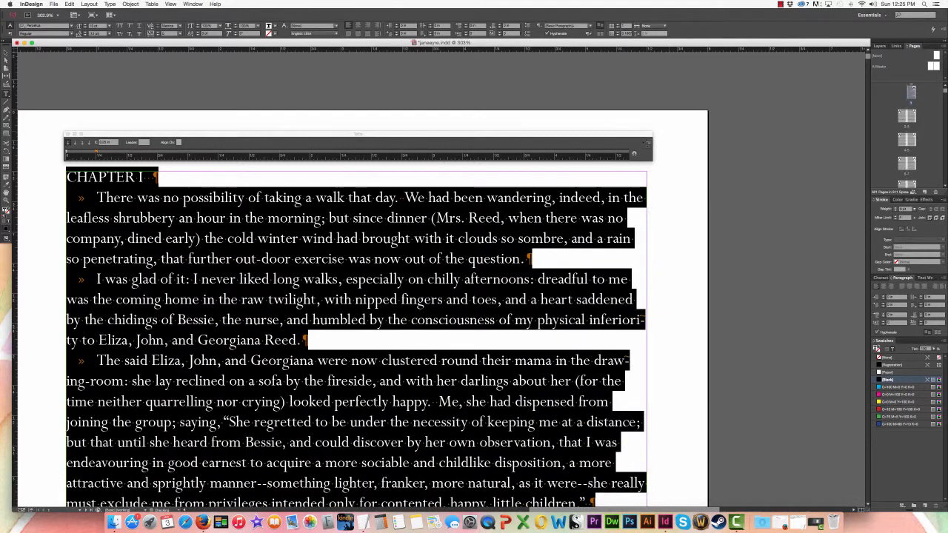
Try the tab stop at about 0.29 in, and return it to 0.25 in
left_click(650, 143)
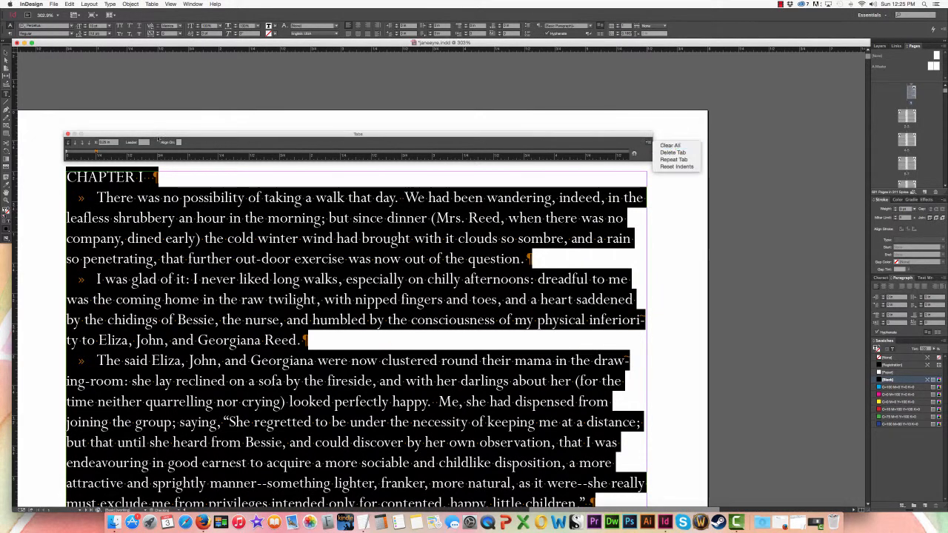
left_click(98, 156)
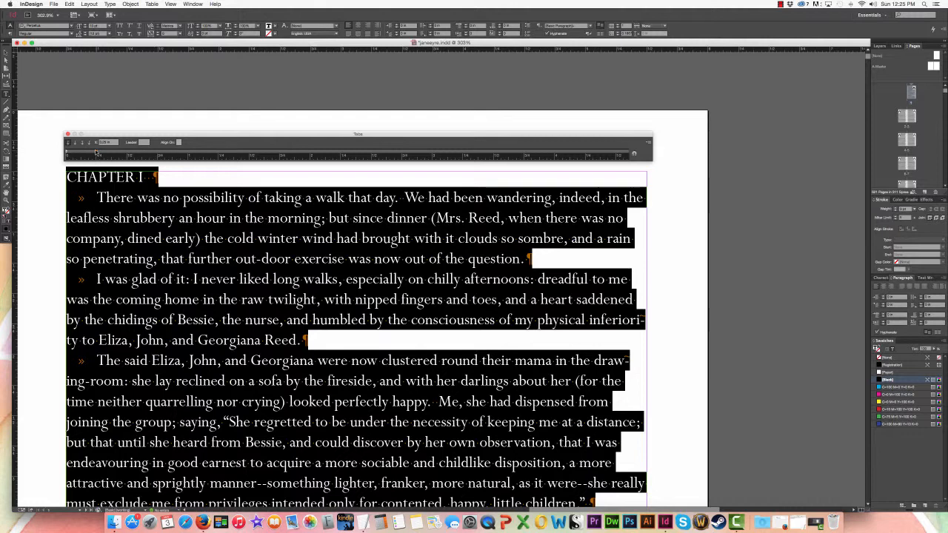
left_click_drag(96, 152, 102, 153)
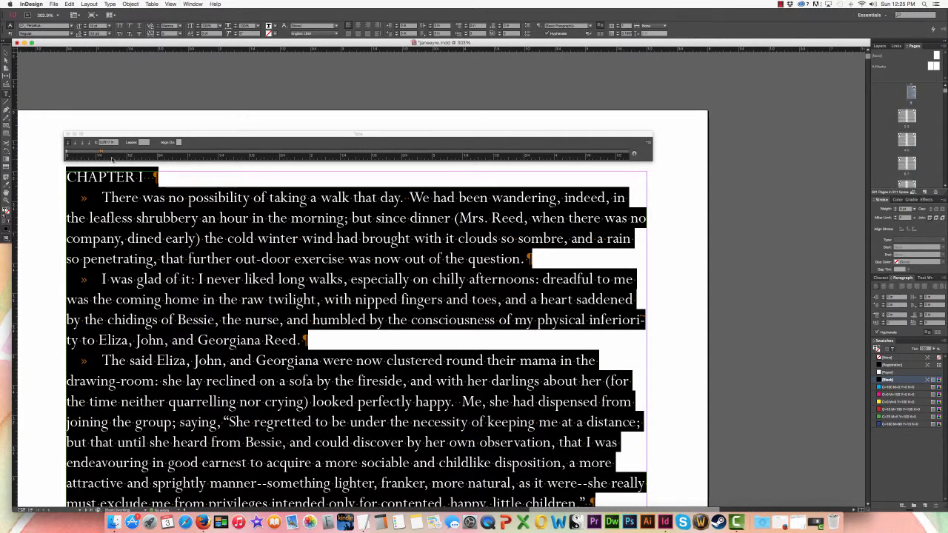
left_click(100, 153)
left_click_drag(100, 153, 95, 153)
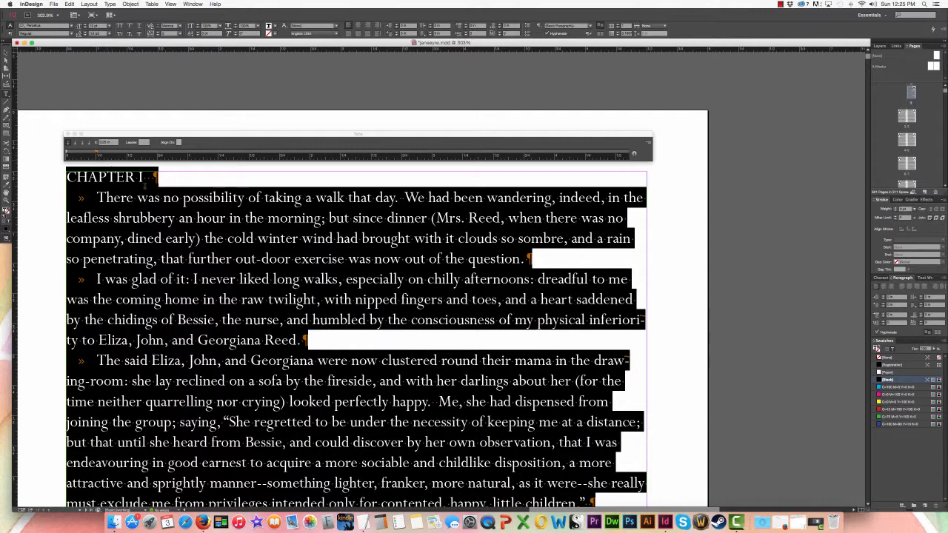
Close the Tabs ruler and hide the hidden characters in the text
left_click(67, 135)
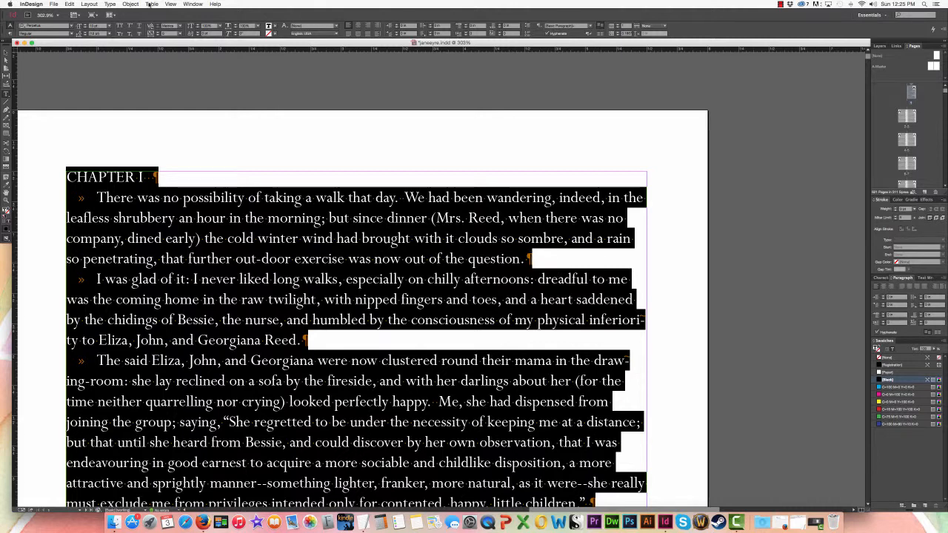
left_click(110, 4)
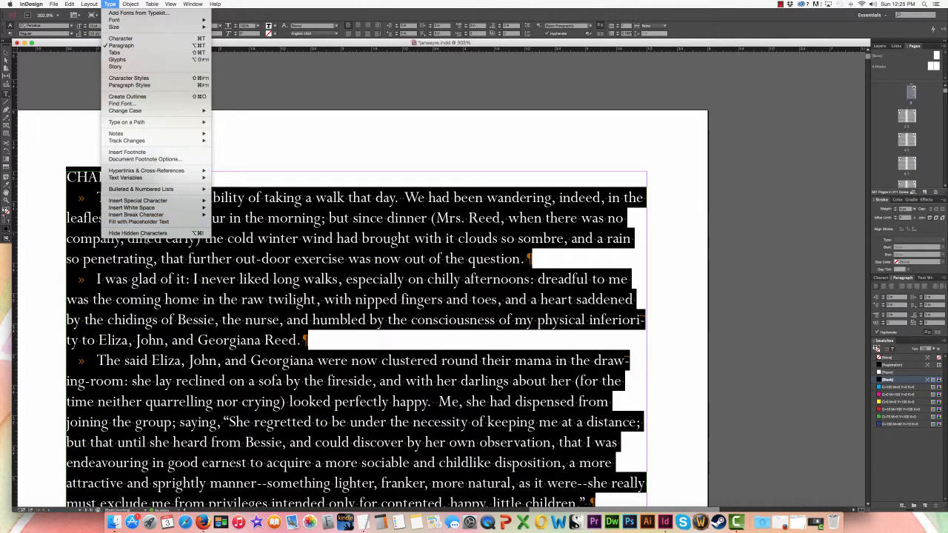
left_click(145, 233)
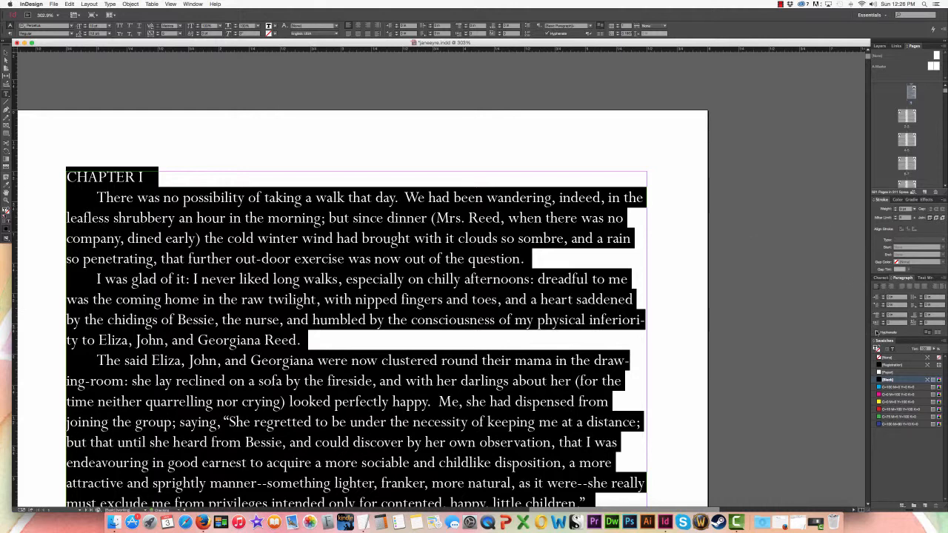
Turn off hyphenation for the selected story and justify it with the last lines aligned left
left_click(876, 333)
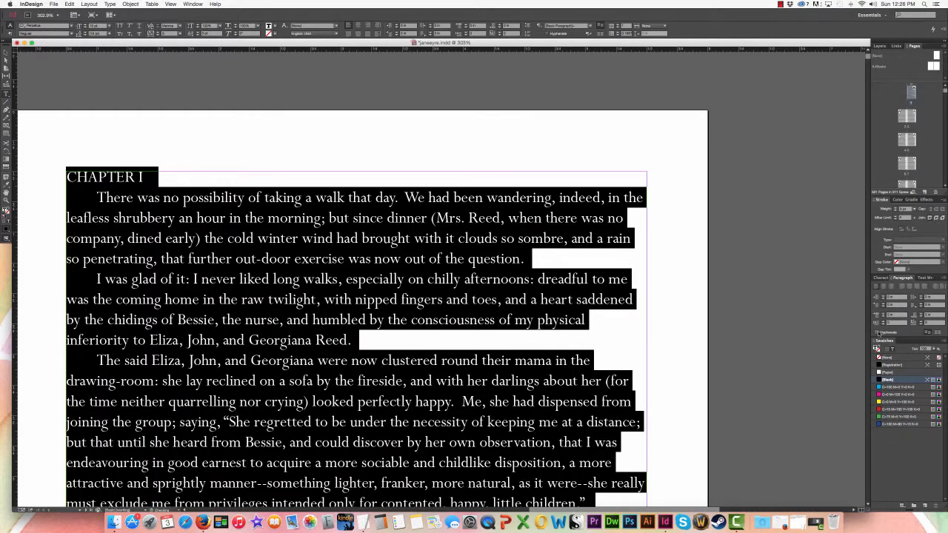
left_click(902, 288)
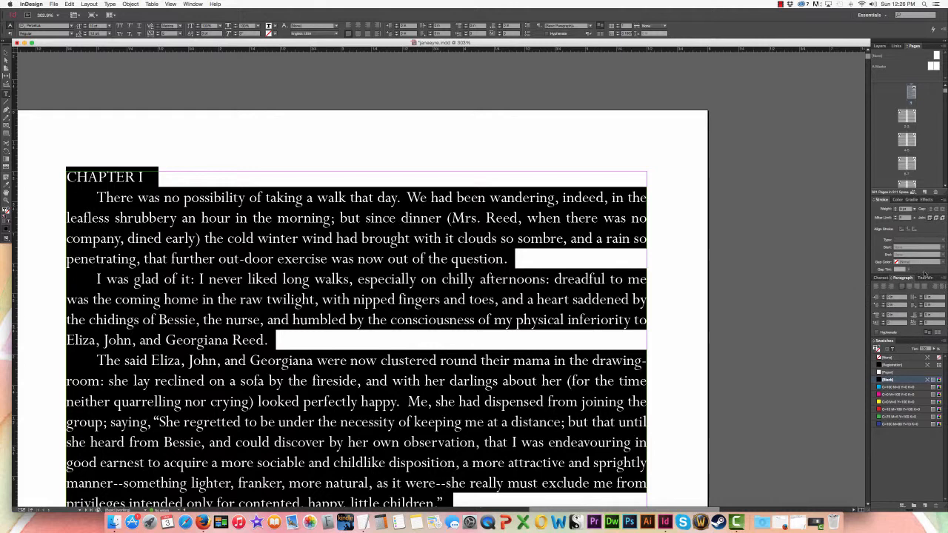
Show the Paragraph Styles panel and park it on the empty pasteboard beside the page
left_click(191, 4)
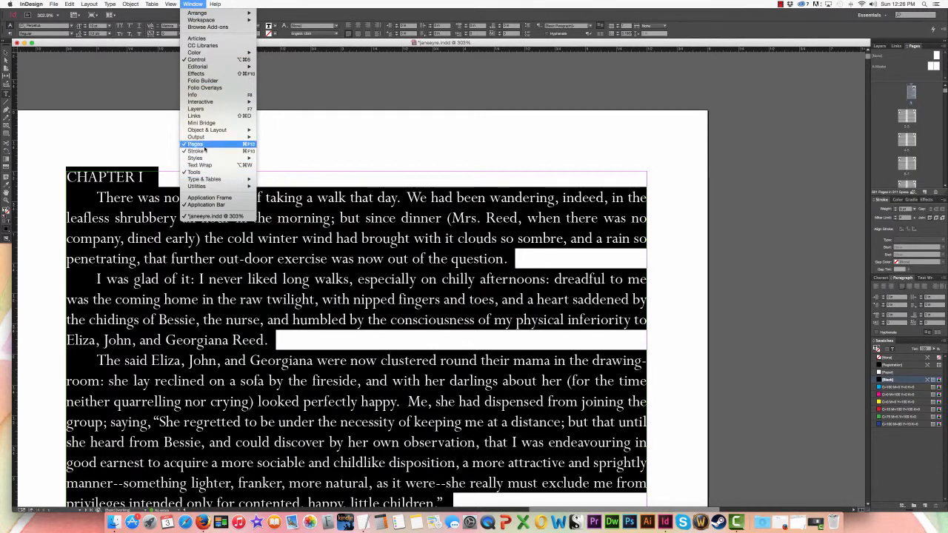
mouse_move(208, 163)
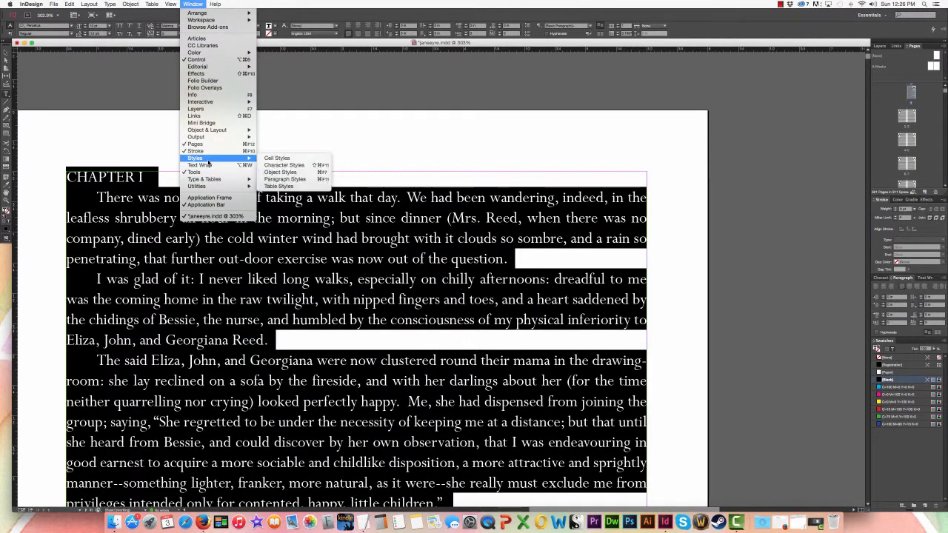
left_click(303, 181)
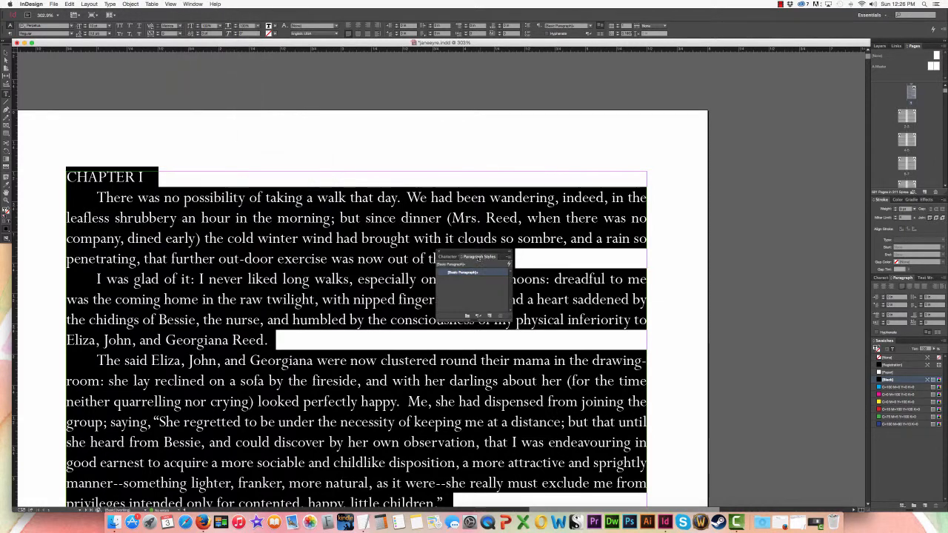
left_click_drag(460, 258, 777, 211)
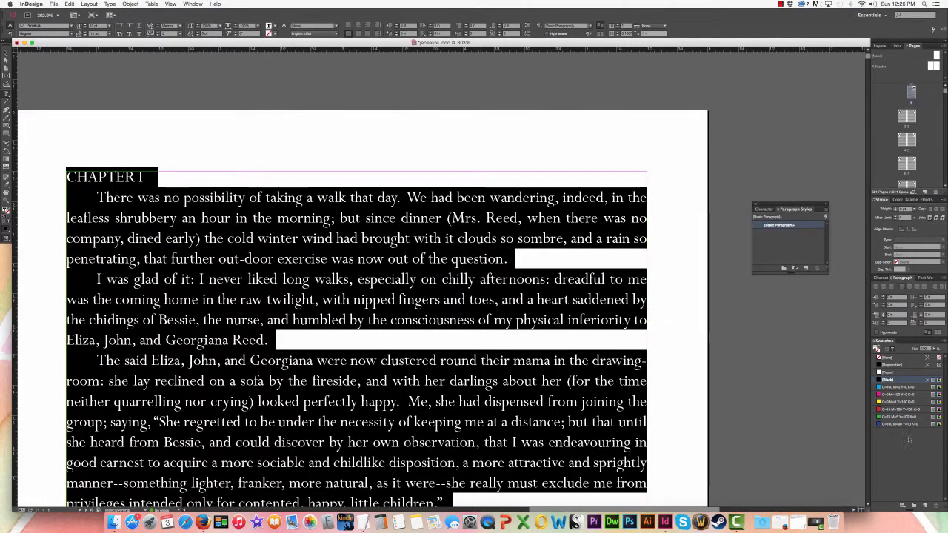
Widen the Paragraph Styles panel and create a paragraph style named Body/Copy from the selected body text
left_click_drag(828, 273, 854, 272)
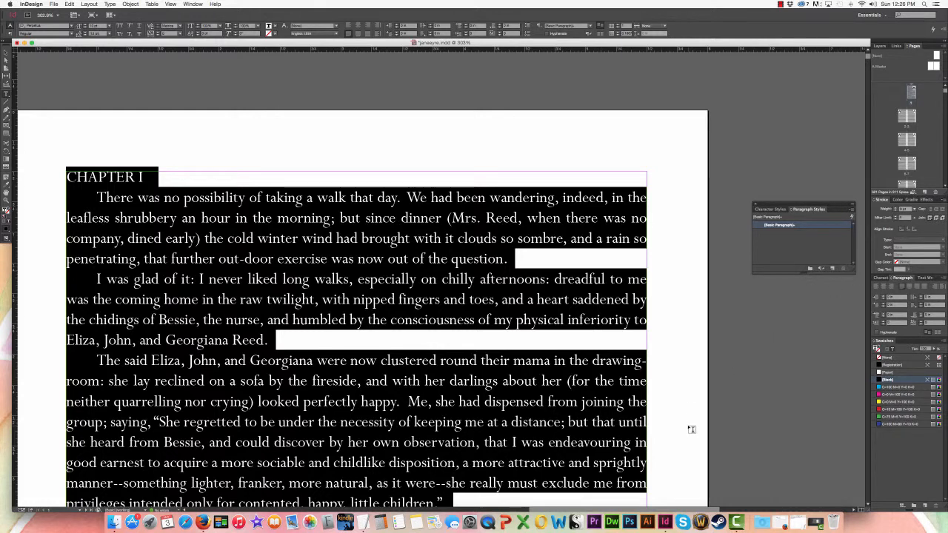
scroll(690, 428, "left", 2)
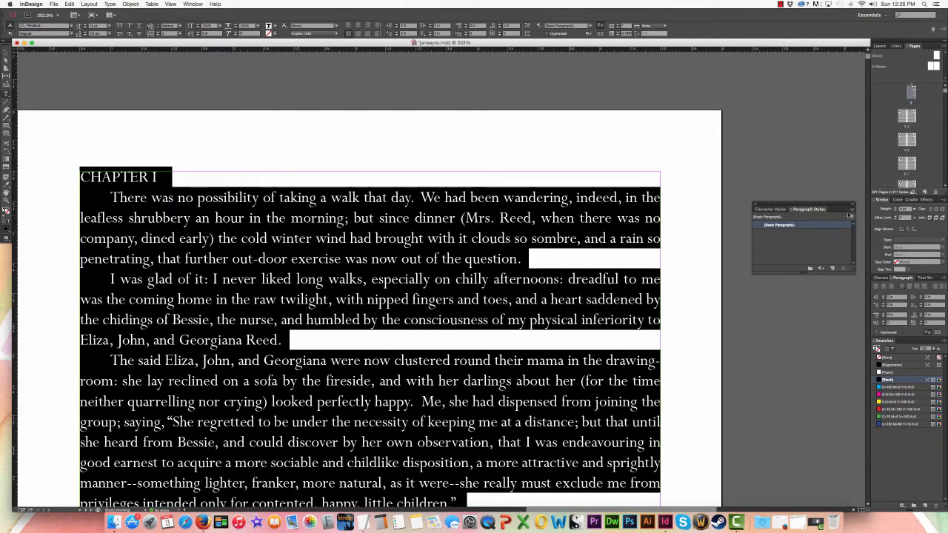
left_click(852, 213)
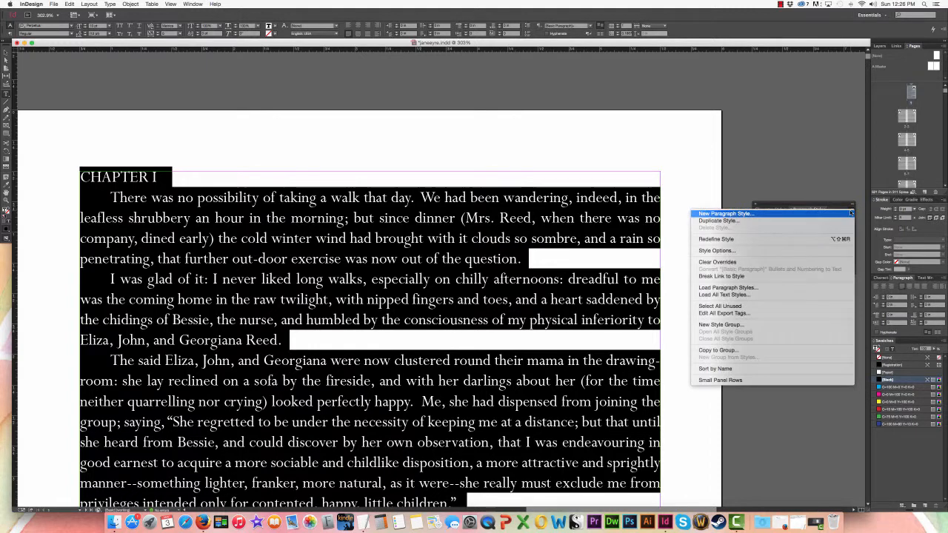
left_click(836, 214)
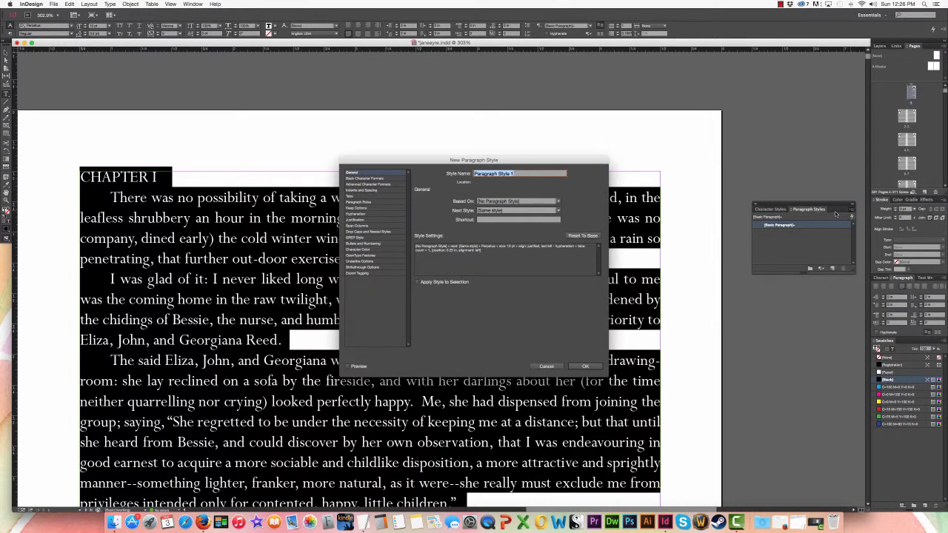
type("Body/Copy")
left_click(585, 367)
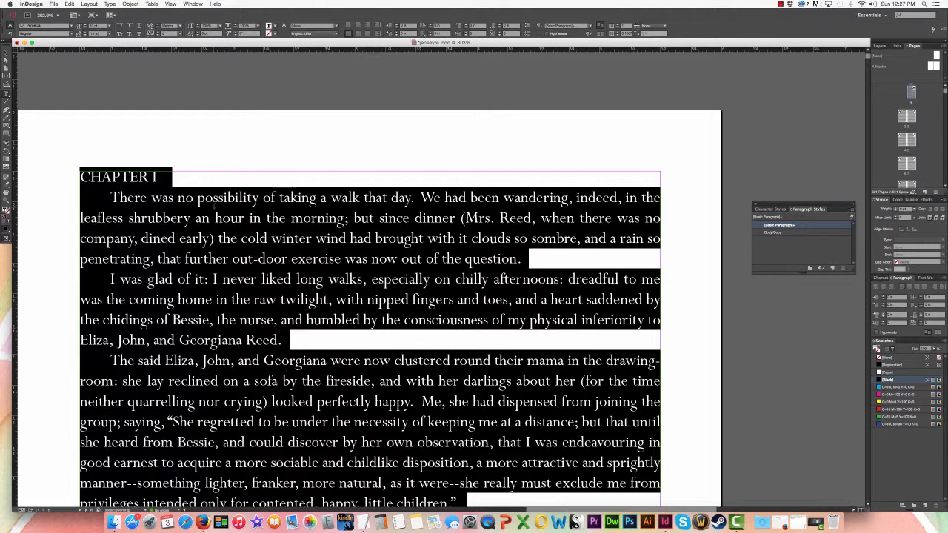
Center the CHAPTER I heading on its line
left_click_drag(161, 178, 34, 167)
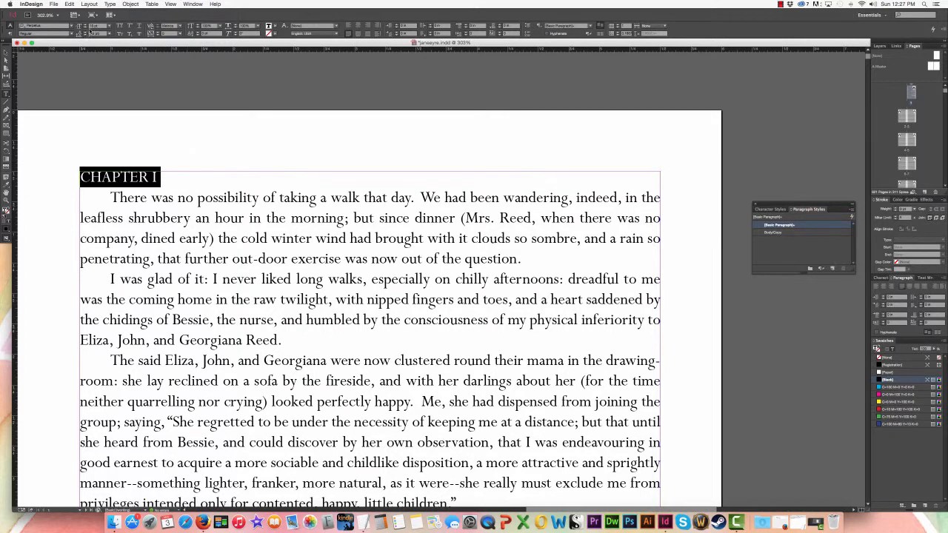
left_click(358, 26)
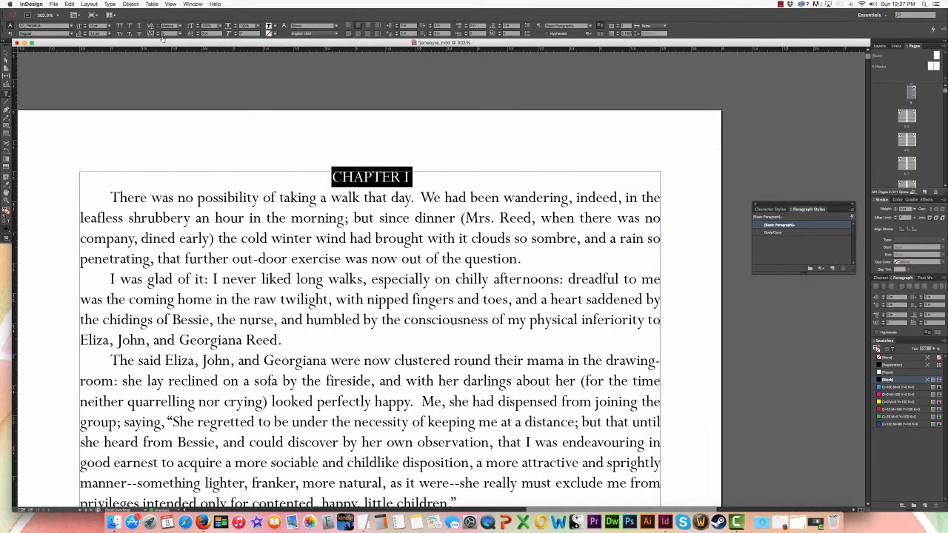
Try the Coneria Script Demo and BlackJack fonts on the CHAPTER I heading, and return it to Perpetua
left_click(71, 28)
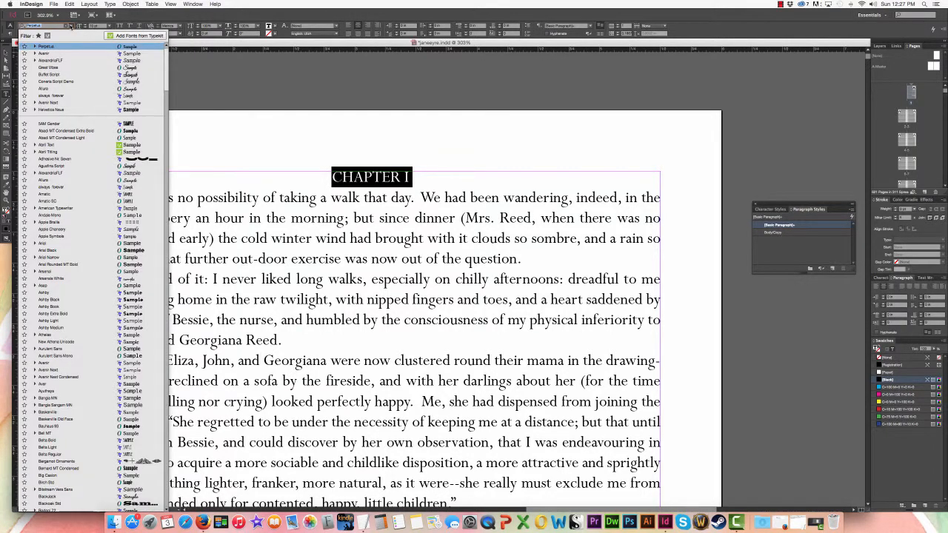
left_click(89, 83)
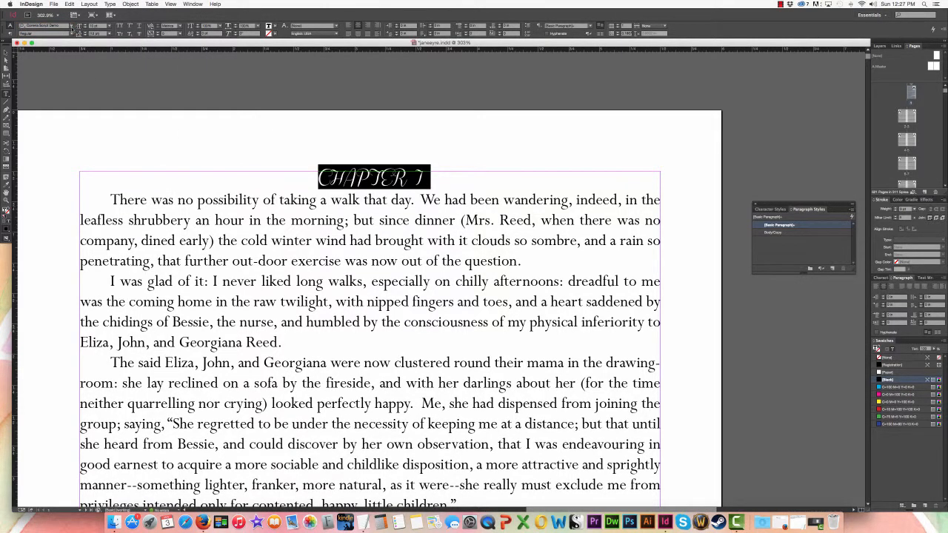
left_click(70, 28)
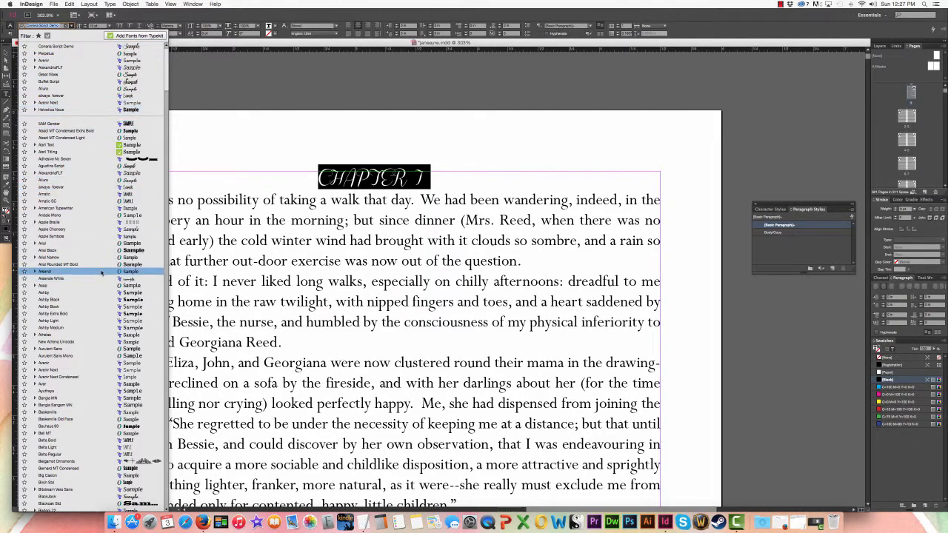
scroll(118, 296, "down", 3)
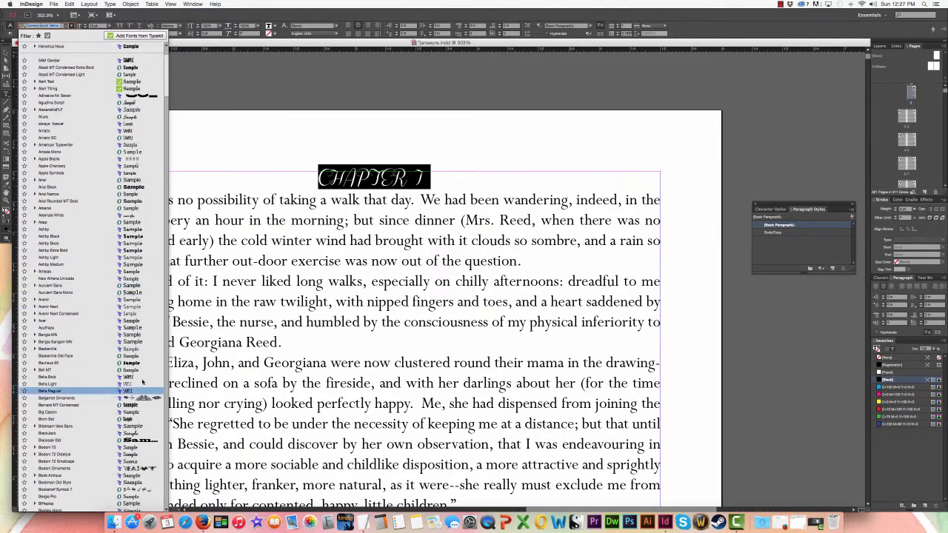
left_click(129, 435)
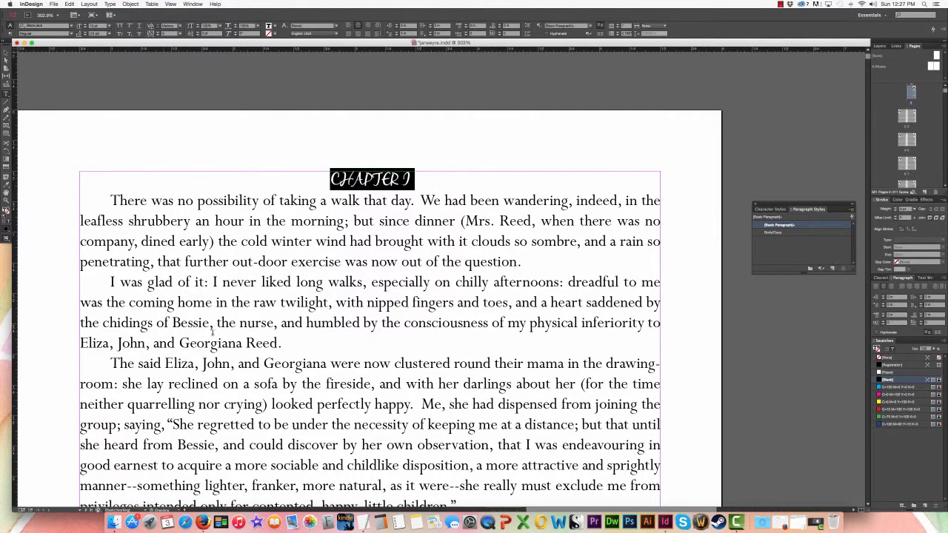
left_click(73, 27)
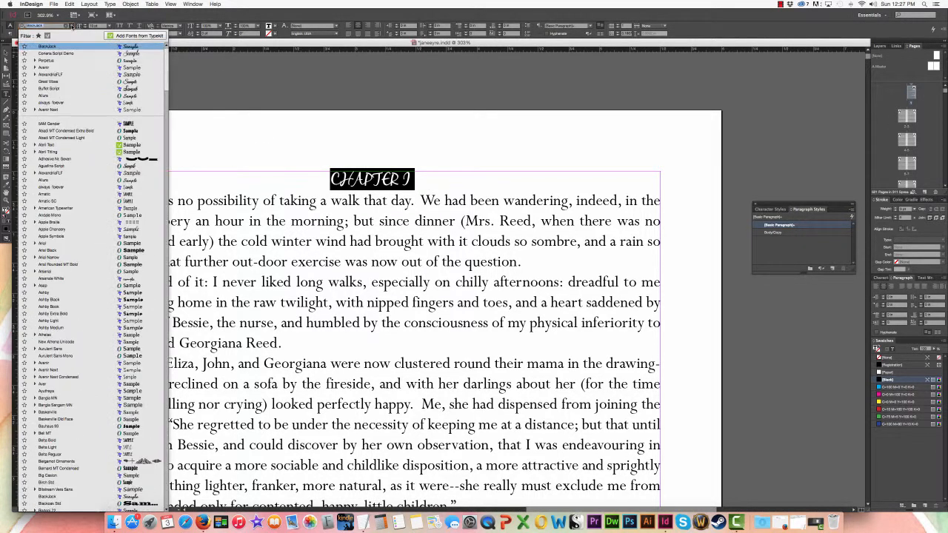
left_click(68, 59)
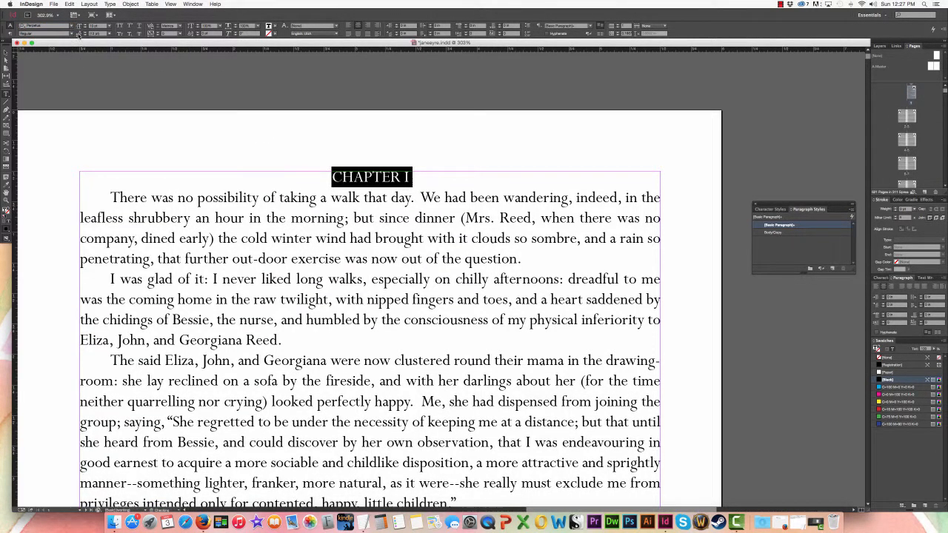
Make the CHAPTER I heading bold and set its font size to 12 pt
left_click(72, 35)
left_click(53, 58)
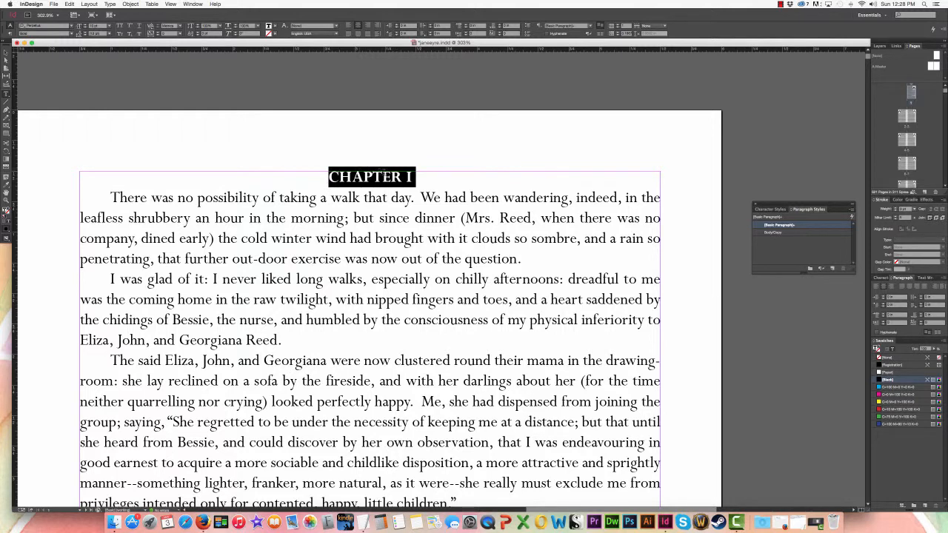
left_click(389, 172)
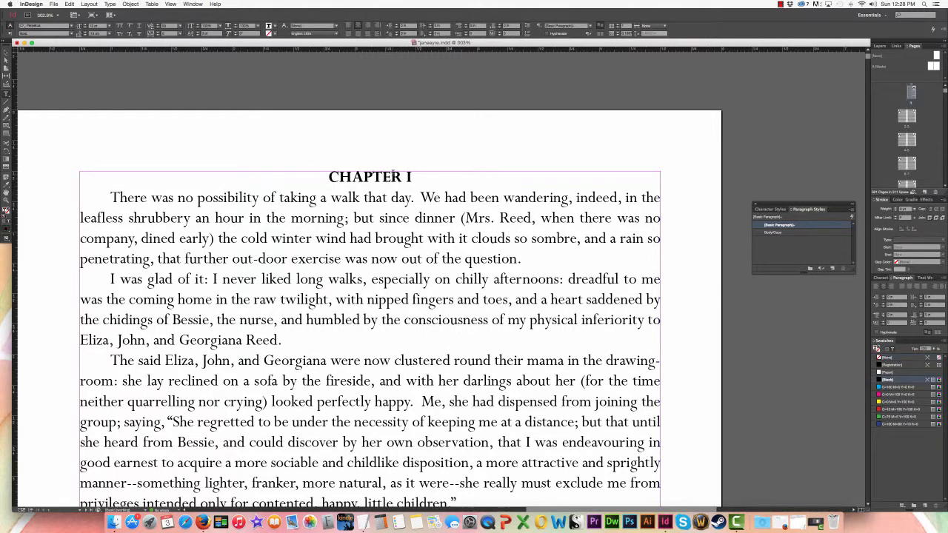
triple_click(370, 175)
left_click(398, 174)
left_click_drag(414, 177, 272, 150)
left_click(106, 26)
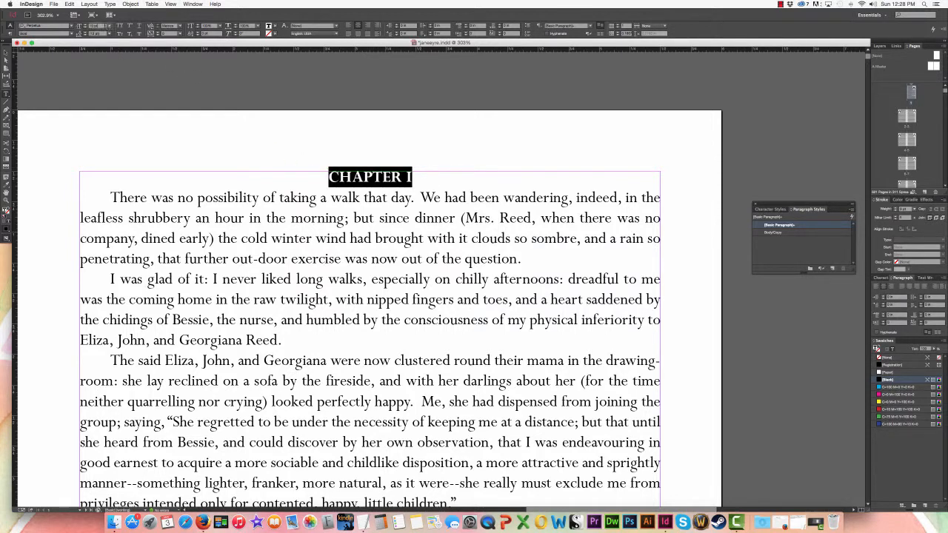
key("Up")
key("Up")
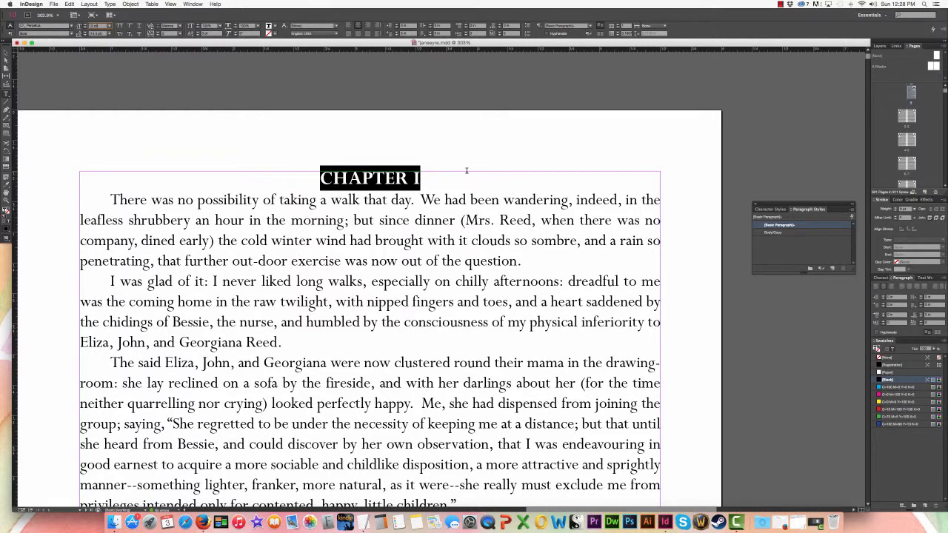
Create a paragraph style named Chapter from the formatted CHAPTER I heading
left_click(852, 209)
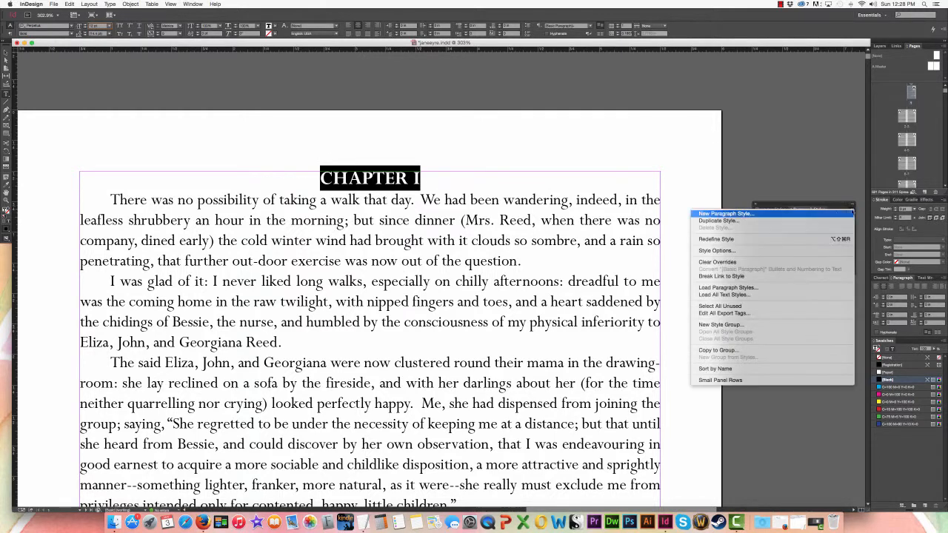
left_click(775, 214)
type("Chapter")
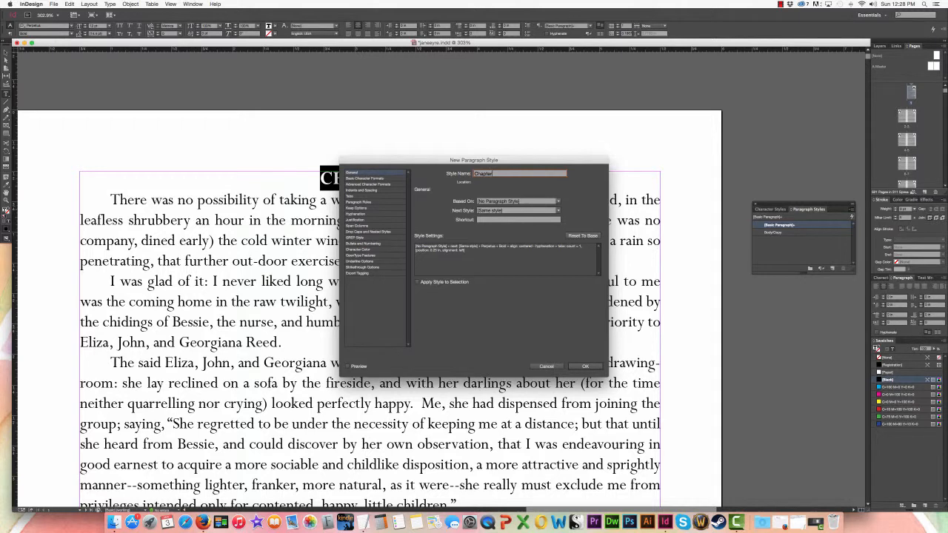
key("Return")
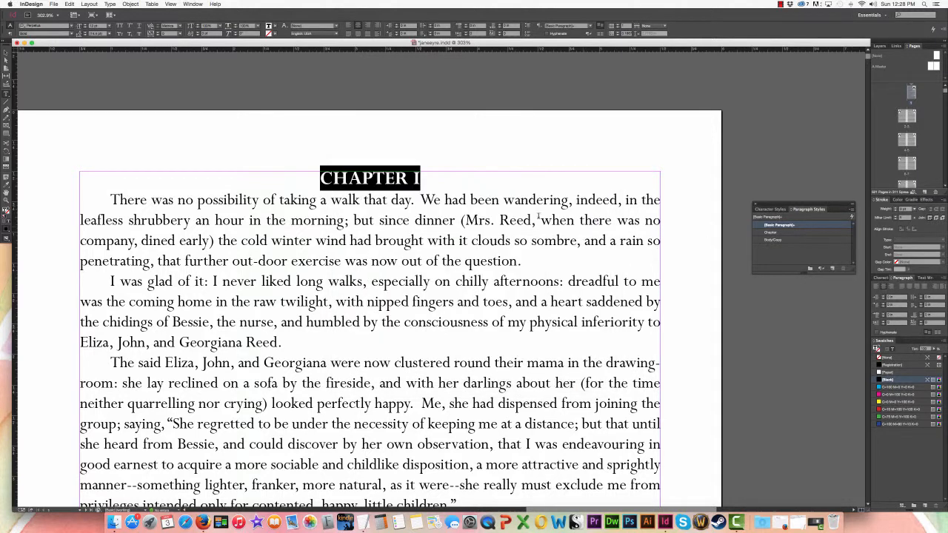
Insert two blank lines between the CHAPTER I heading and the first paragraph
left_click(422, 178)
key("Return")
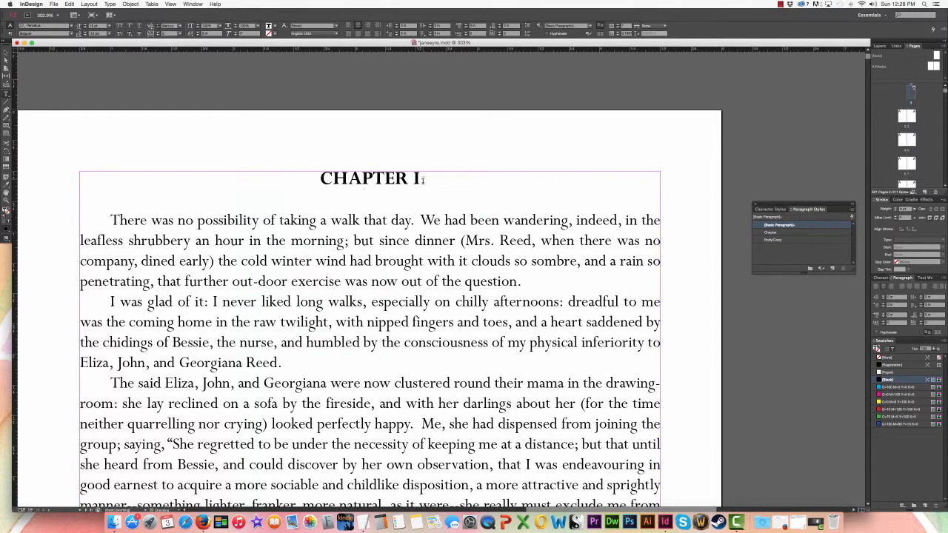
key("Return")
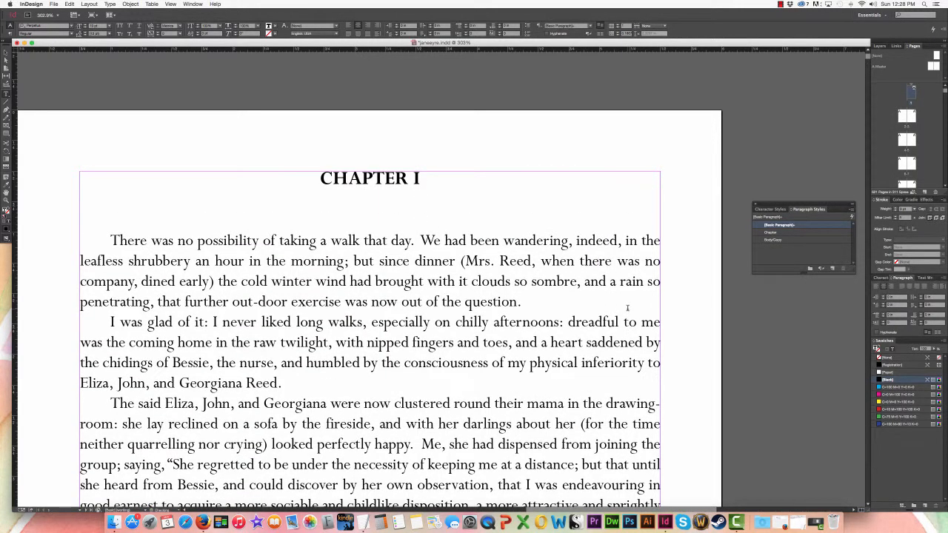
Fit the page in view and start a new paragraph with a blank line before "Nor could I pass unnoticed"
key("super+0")
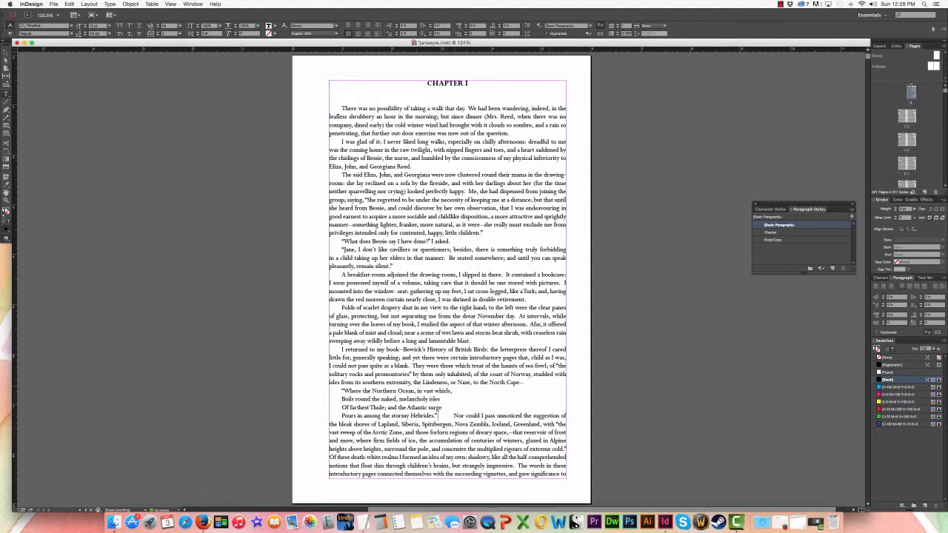
key("Return")
key("Return")
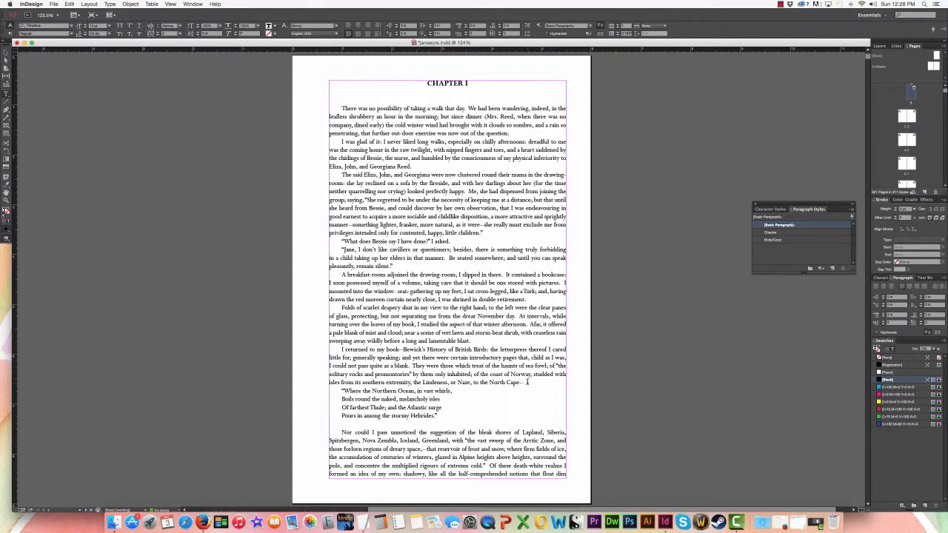
Separate CHAPTER II from the end of the first chapter and insert a page break before it
scroll(527, 382, "down", 10)
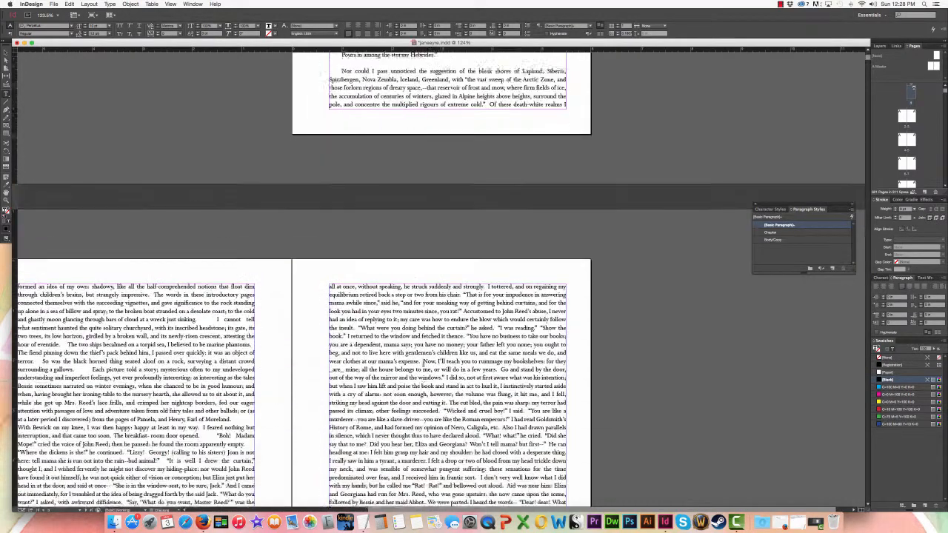
scroll(426, 363, "down", 1)
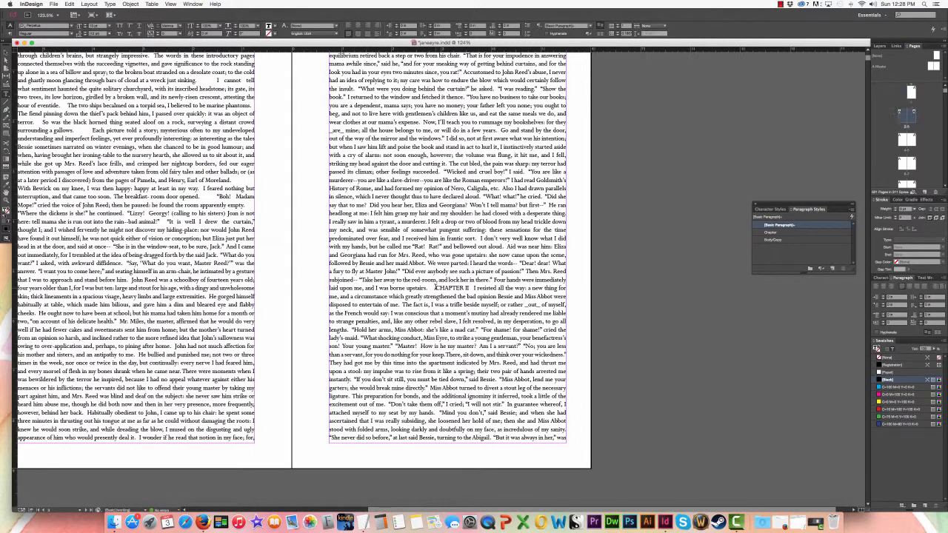
left_click(434, 289)
key("Return")
key("Return")
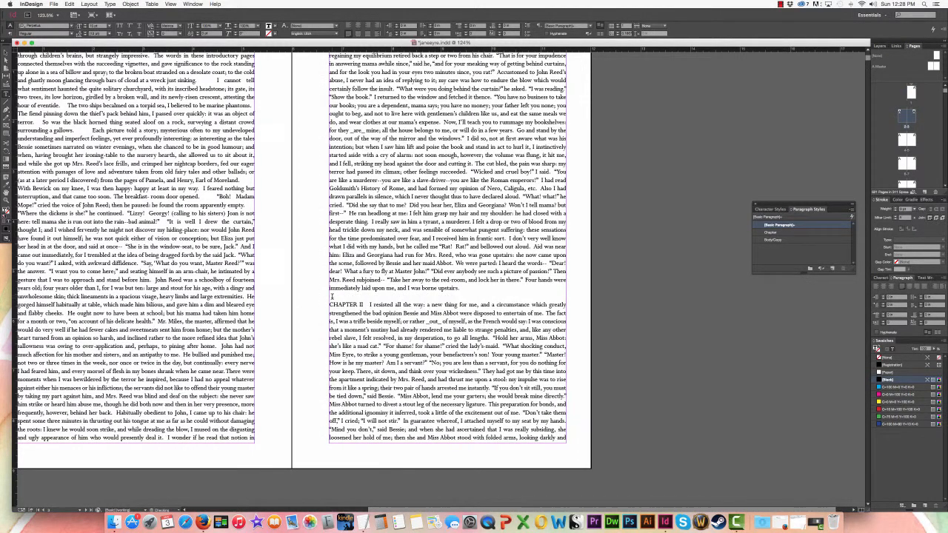
right_click(336, 296)
mouse_move(412, 432)
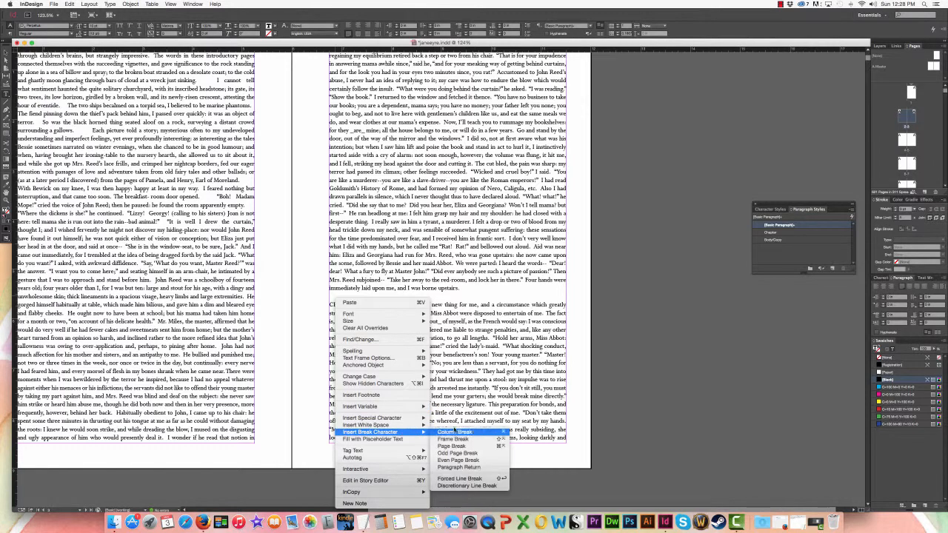
left_click(457, 446)
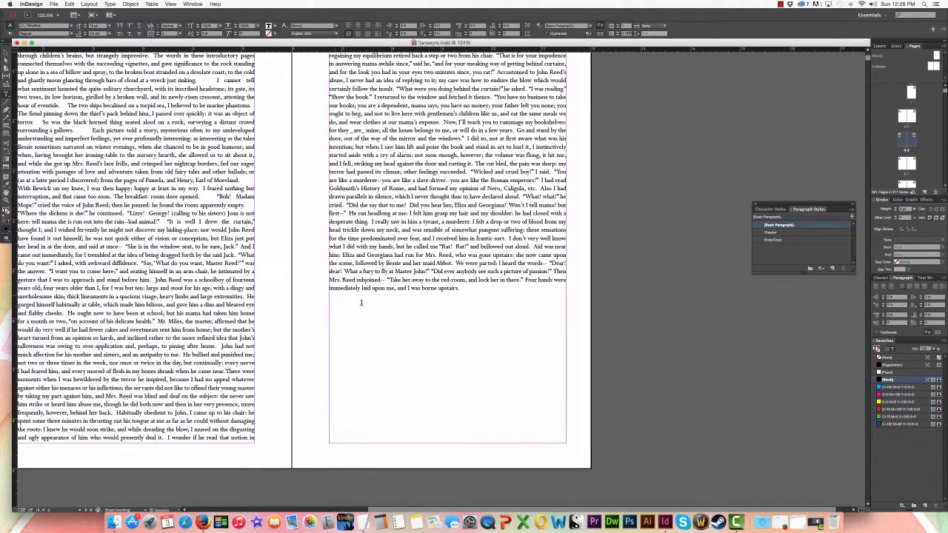
Split the CHAPTER II heading from its body text, leaving a blank line between them
scroll(410, 336, "down", 5)
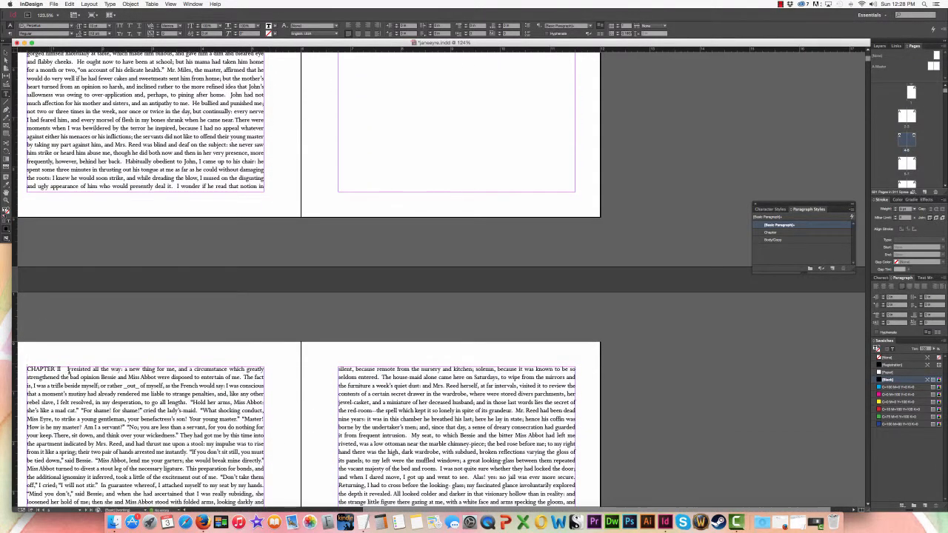
left_click(61, 368)
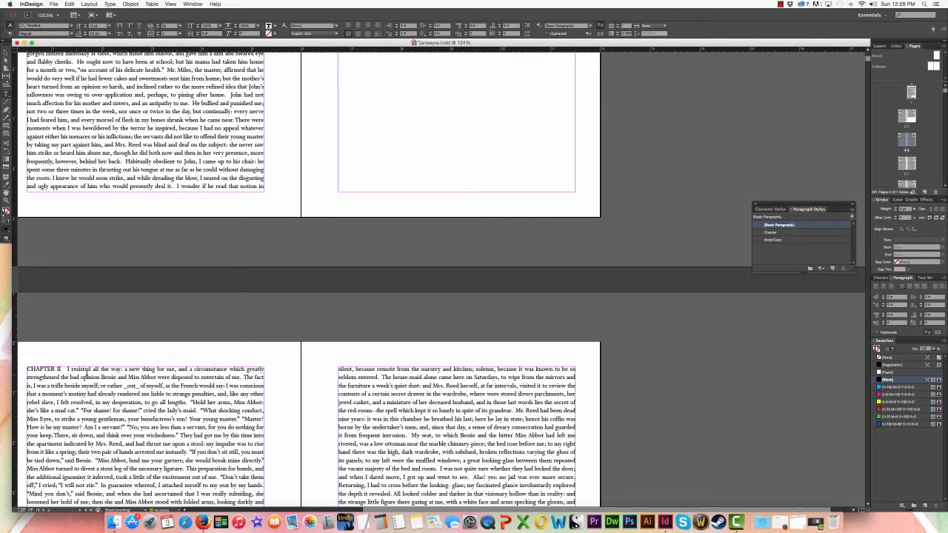
key("Return")
key("Return")
Apply the Chapter paragraph style to the CHAPTER II heading
triple_click(40, 369)
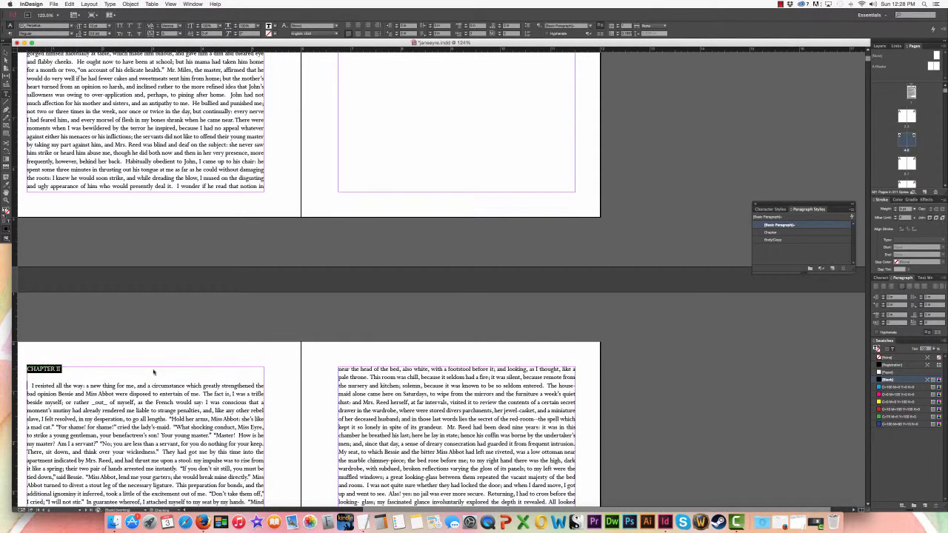
left_click(770, 232)
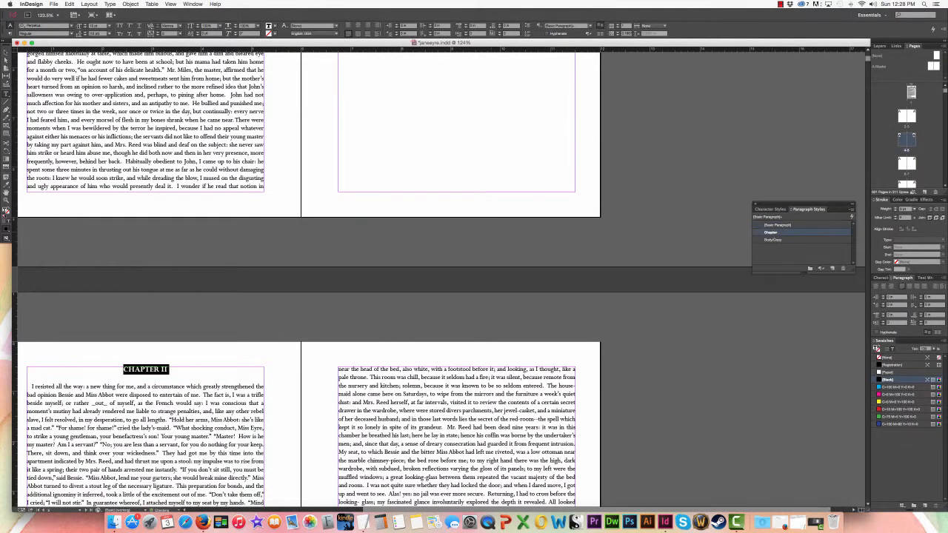
scroll(234, 348, "down", 3)
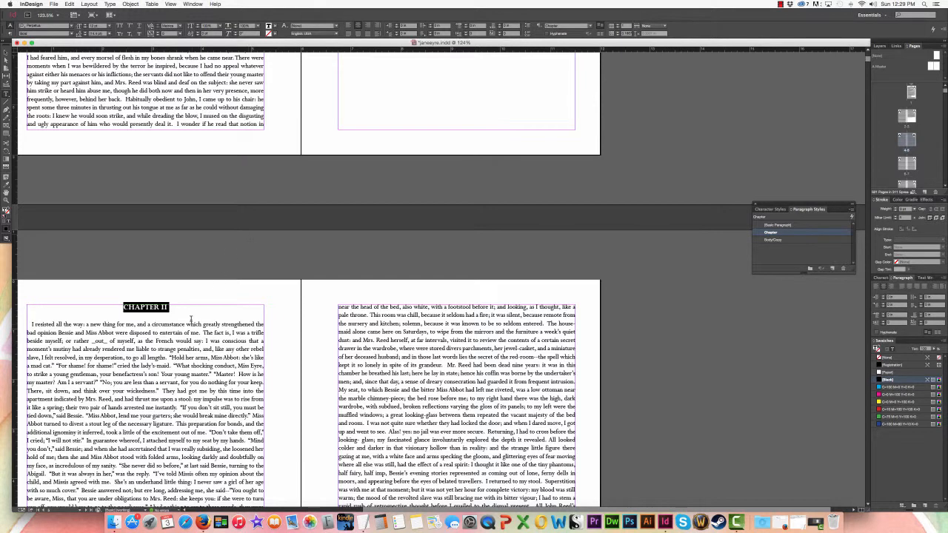
Show the hidden characters throughout the text, deselect the CHAPTER II heading and return to the CHAPTER I page
scroll(342, 324, "down", 3)
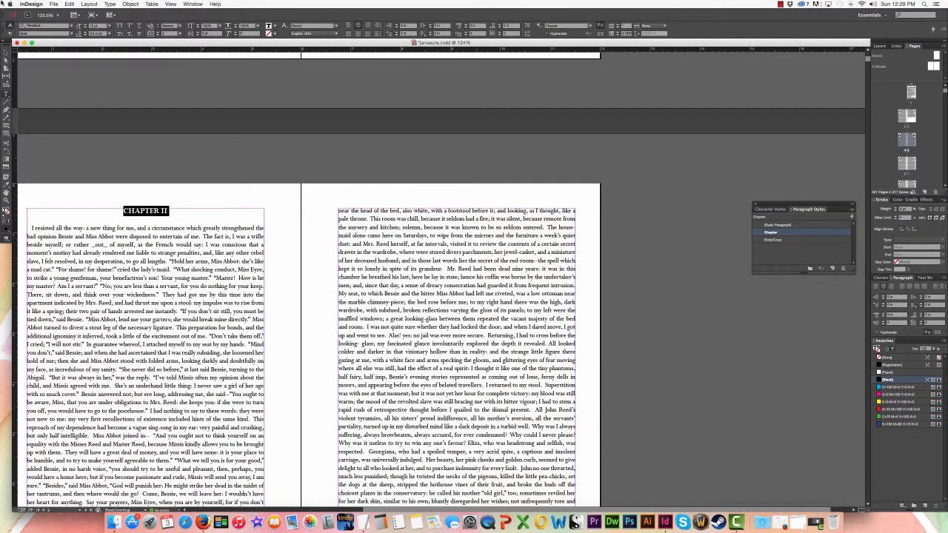
left_click(109, 4)
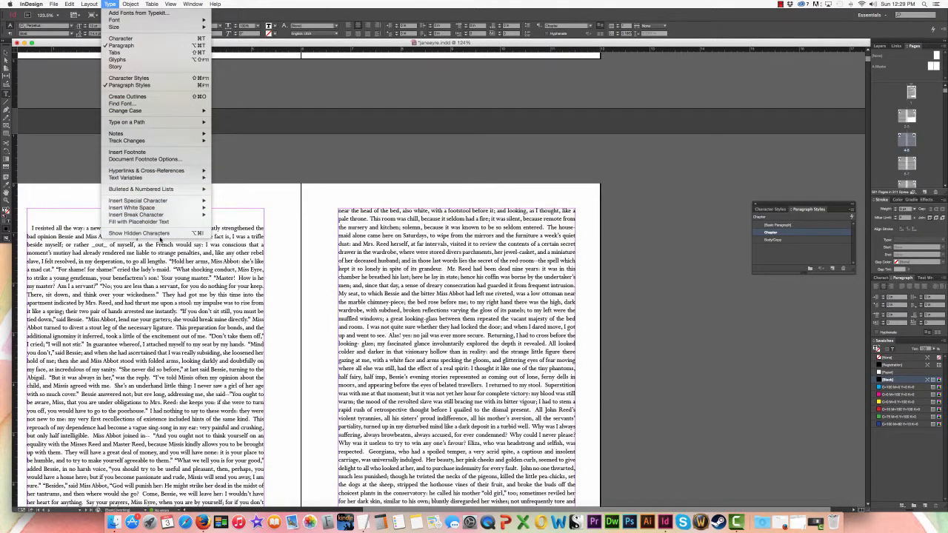
left_click(160, 233)
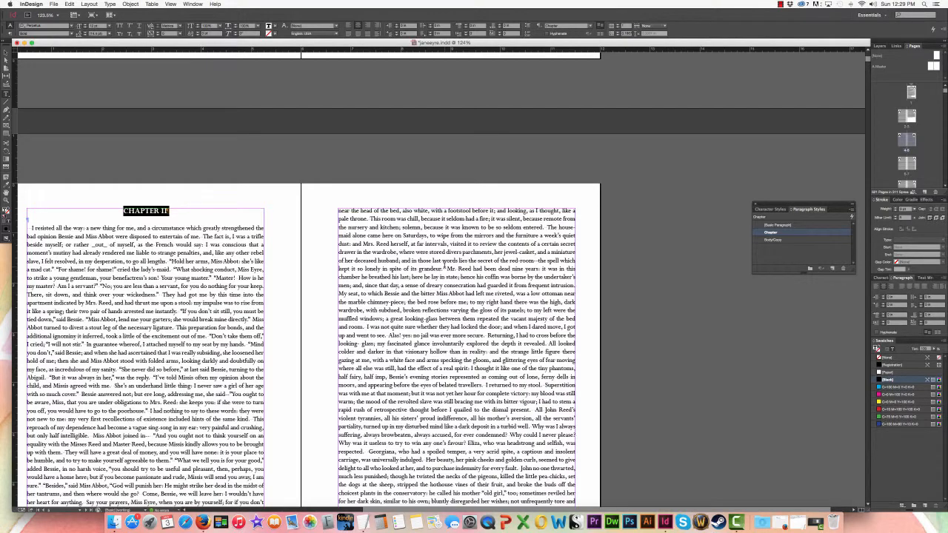
left_click(6, 52)
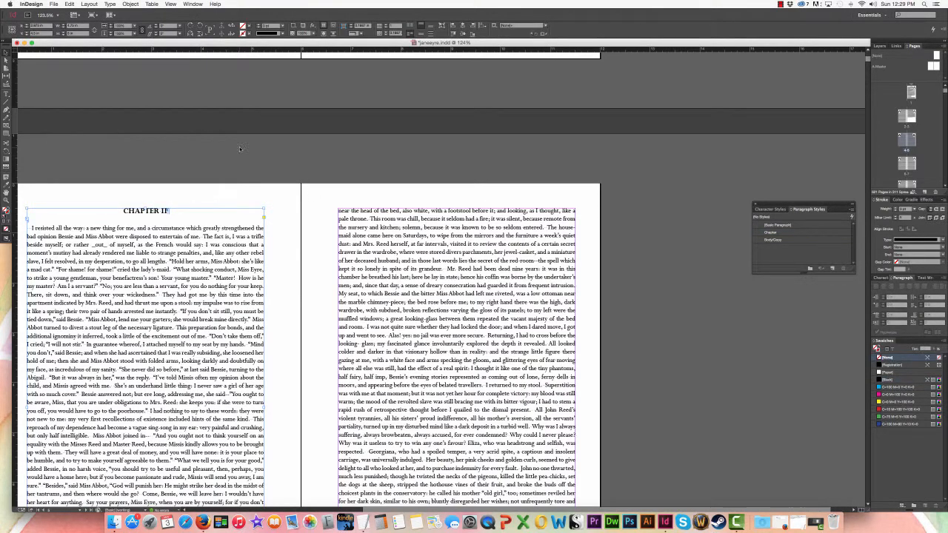
scroll(241, 158, "up", 10)
scroll(241, 158, "up", 10)
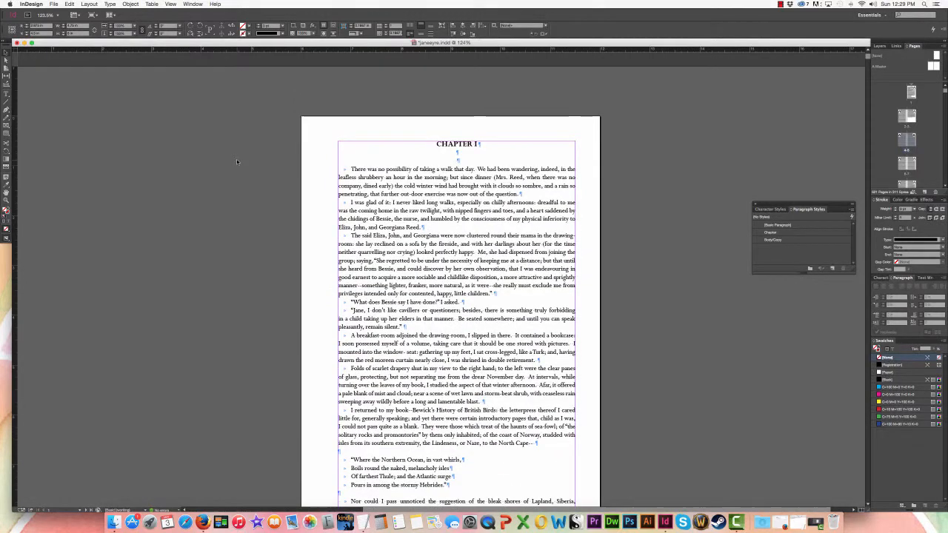
Save the document and export all pages to the Desktop as janeeyre.pdf in Adobe PDF (Print) format with the High Quality Print preset
key("super+s")
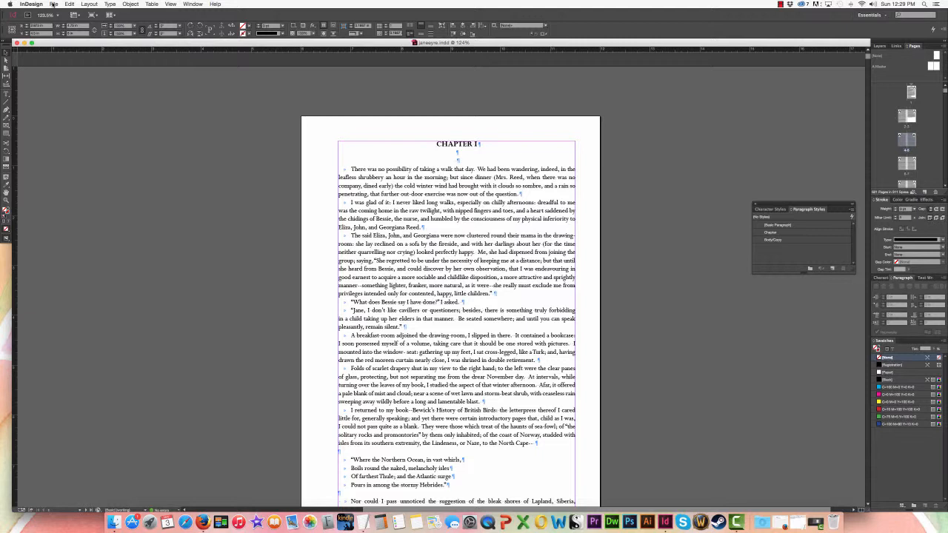
key("super+e")
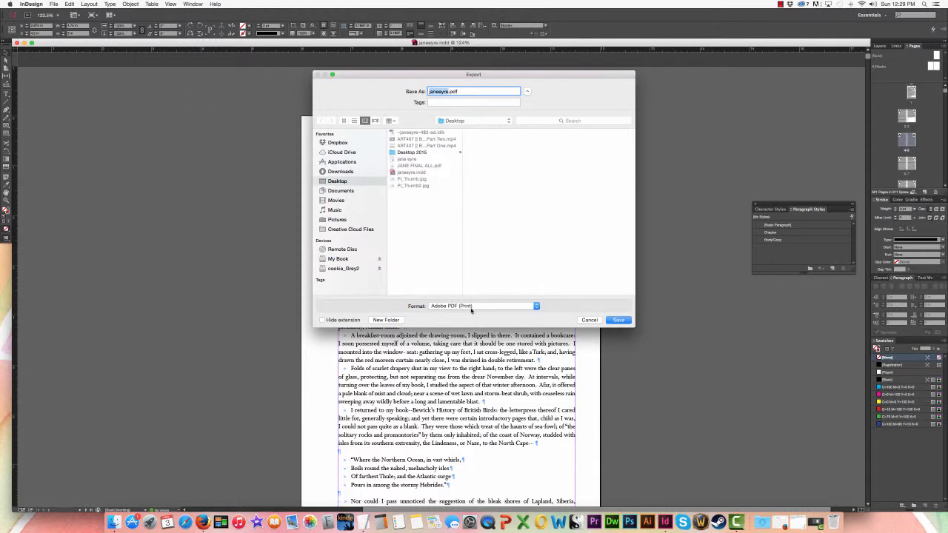
left_click(619, 321)
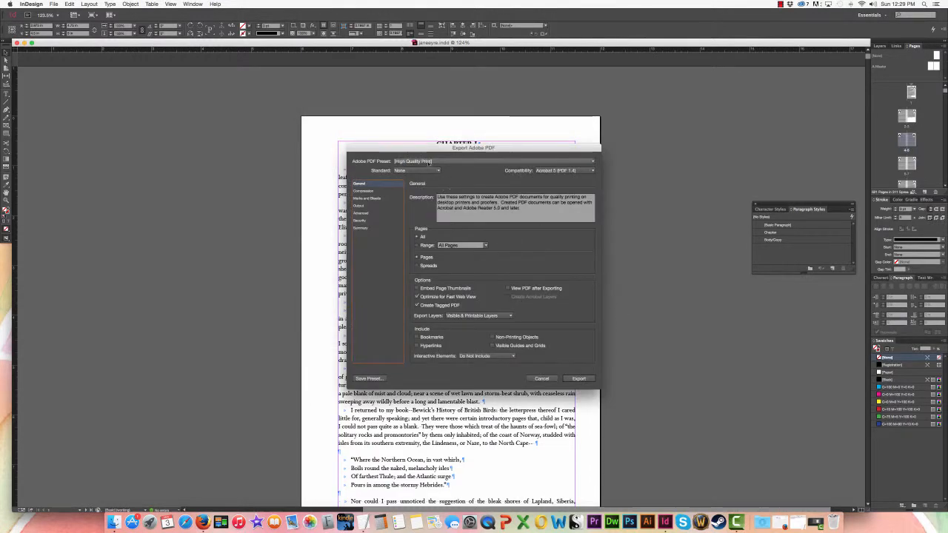
left_click(579, 379)
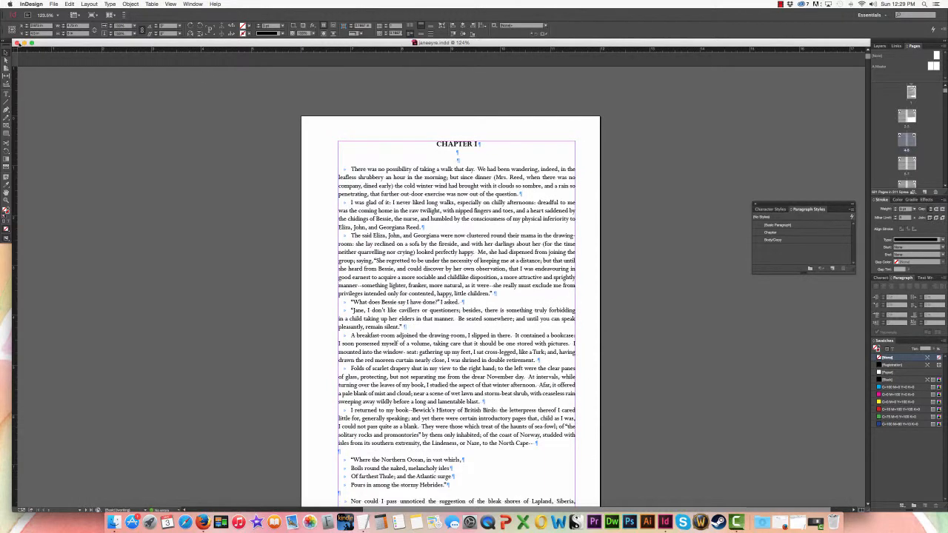
Minimize the document window, open the exported janeeyre.pdf from the desktop in Preview and look through its first pages
left_click(24, 42)
left_click(681, 215)
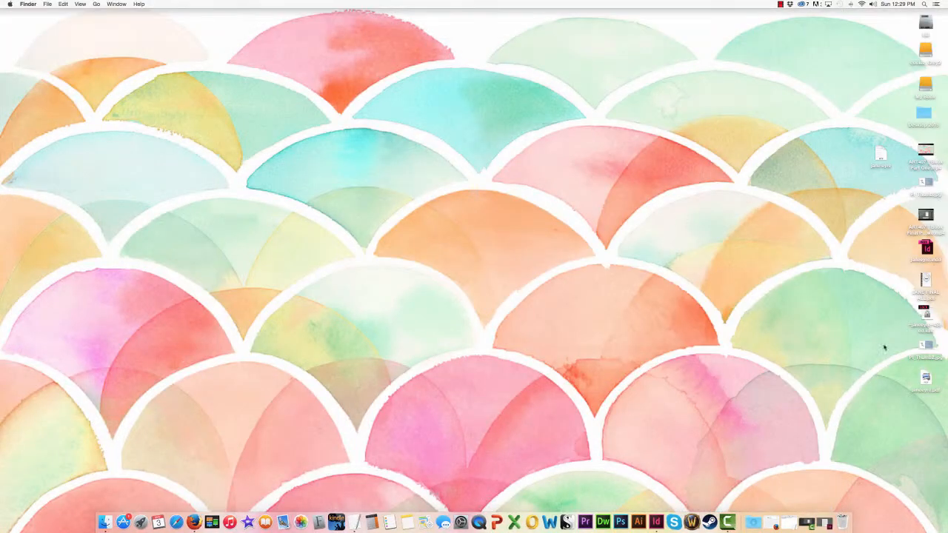
double_click(924, 381)
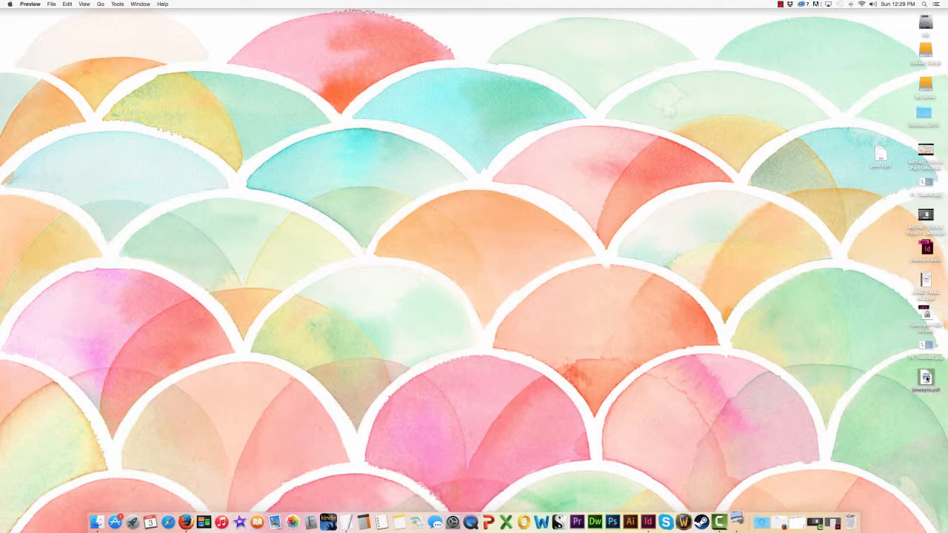
scroll(150, 145, "up", 10)
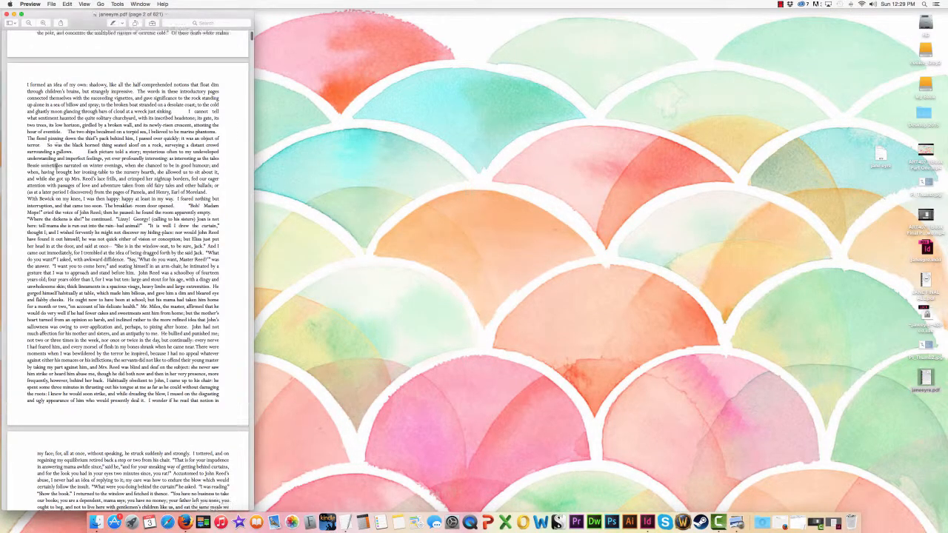